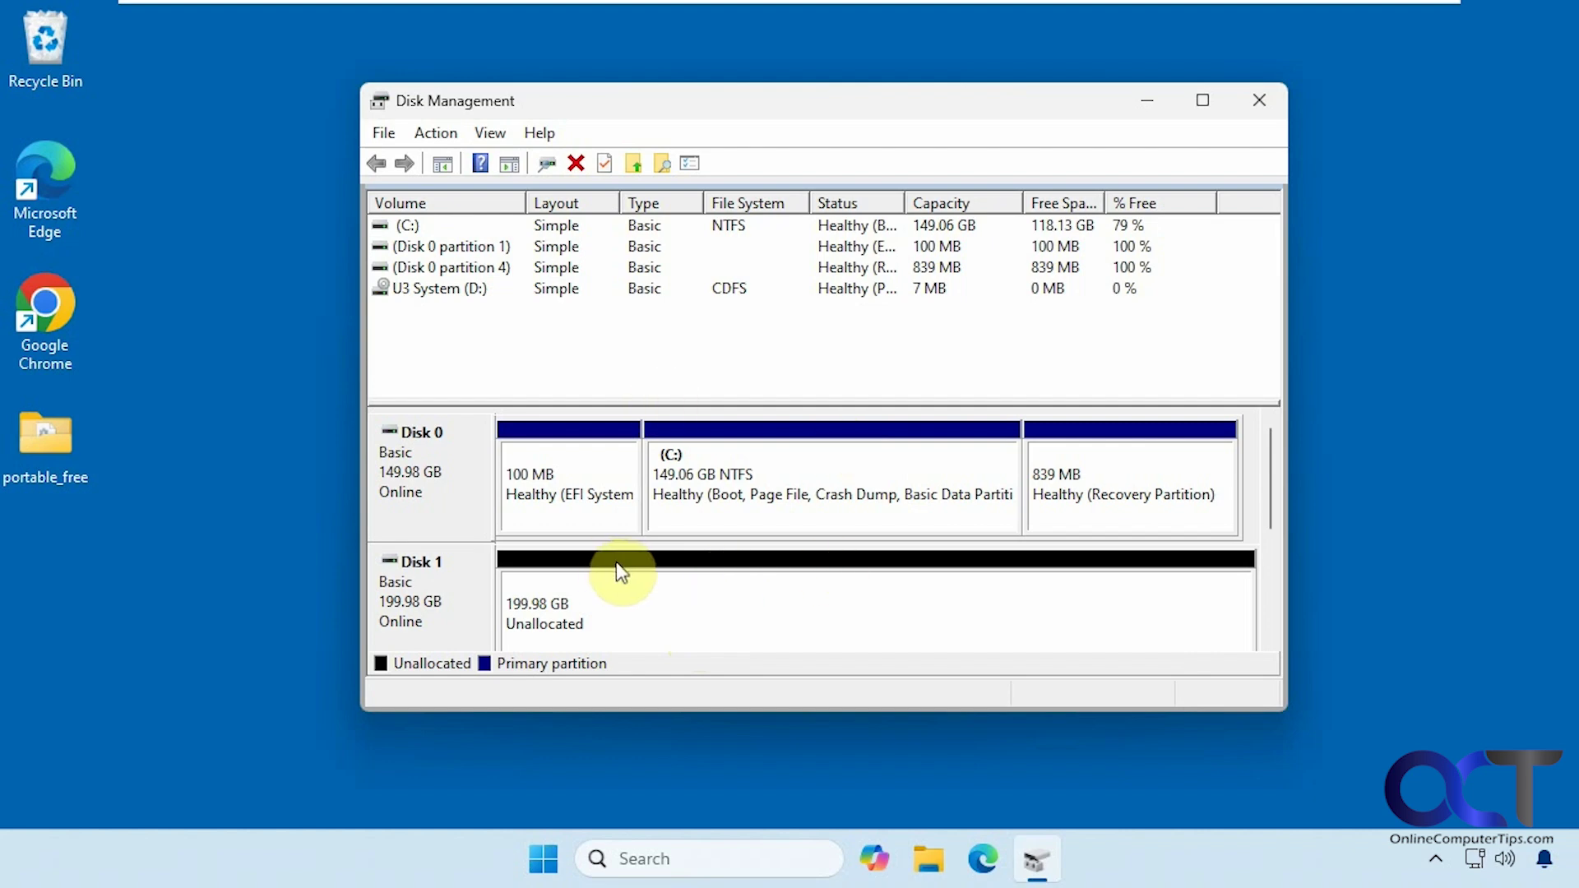
- Close the disk overview and restart Windows from the Start menu power options
click(1259, 99)
click(565, 858)
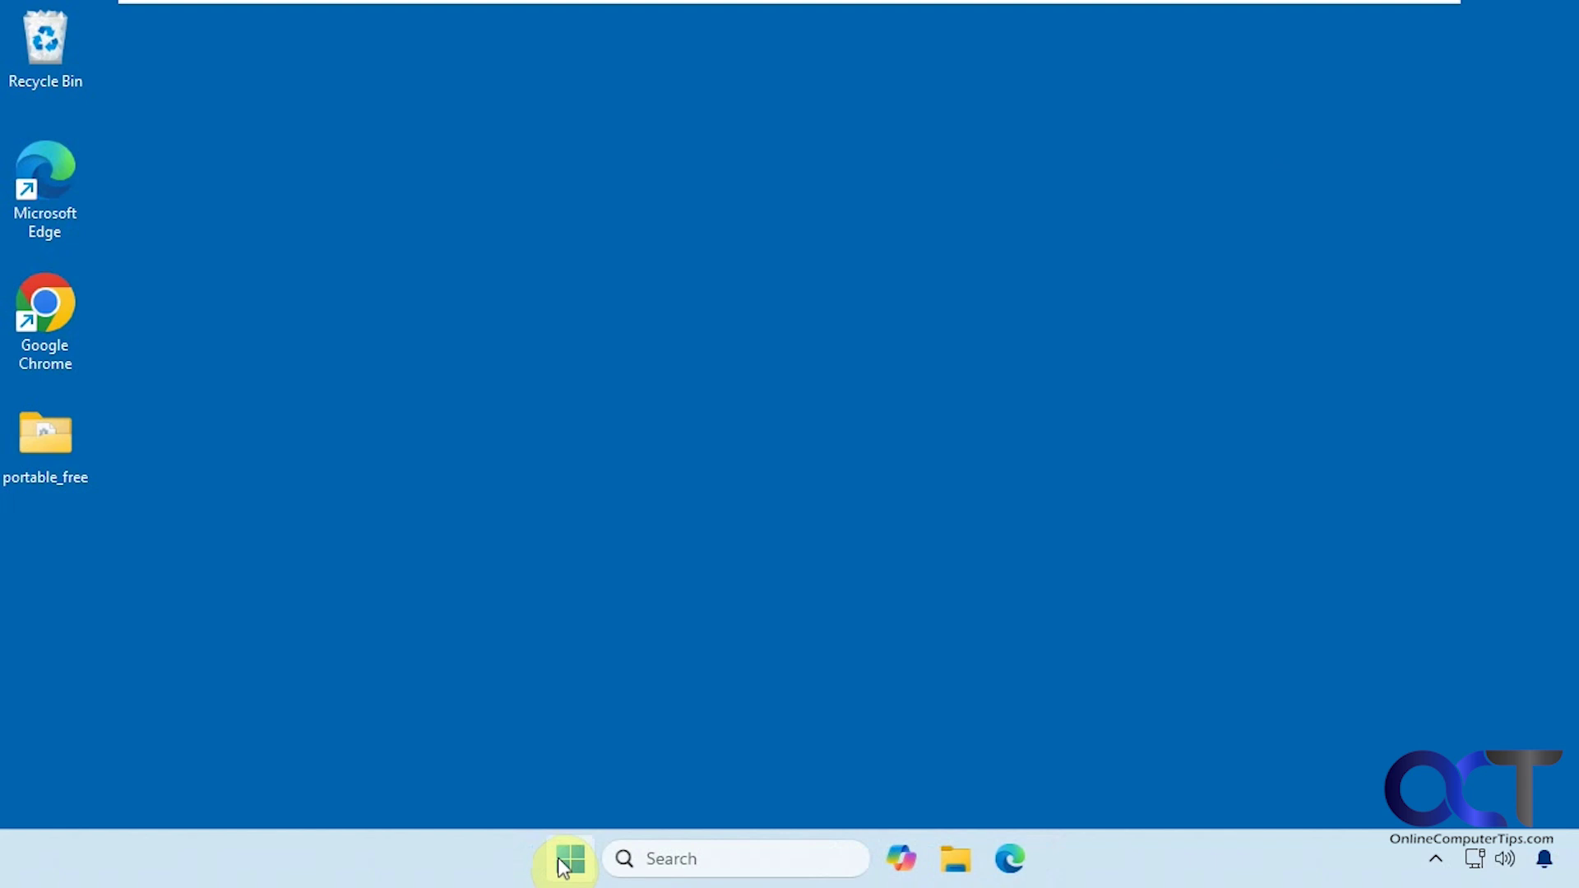
click(1094, 776)
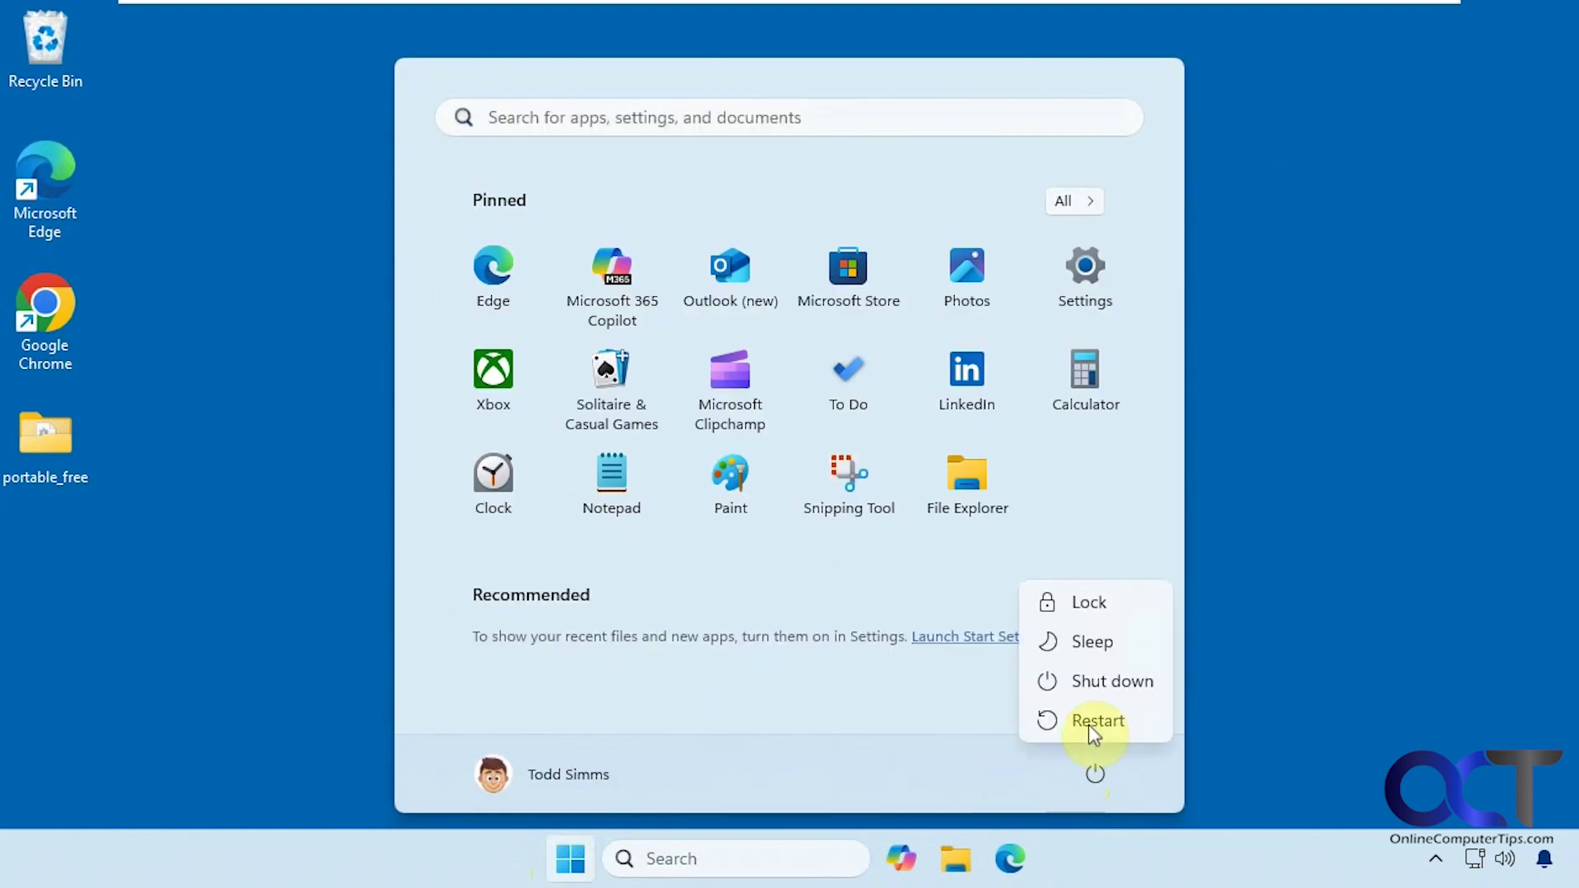
click(1100, 692)
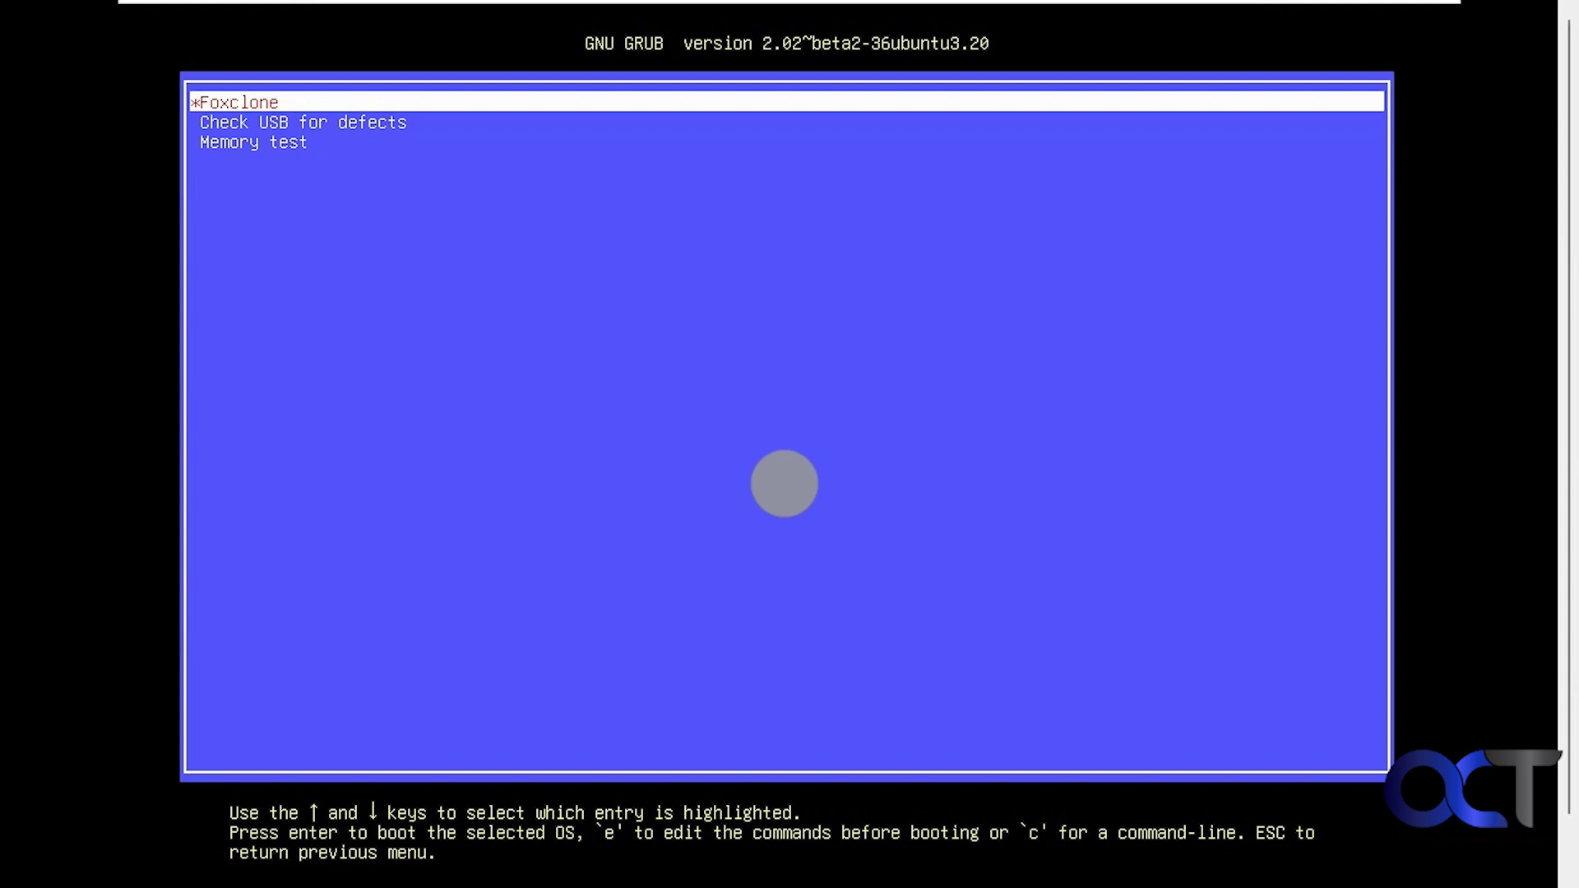
- Select and boot the Foxclone entry in the GNU GRUB menu
key(Down)
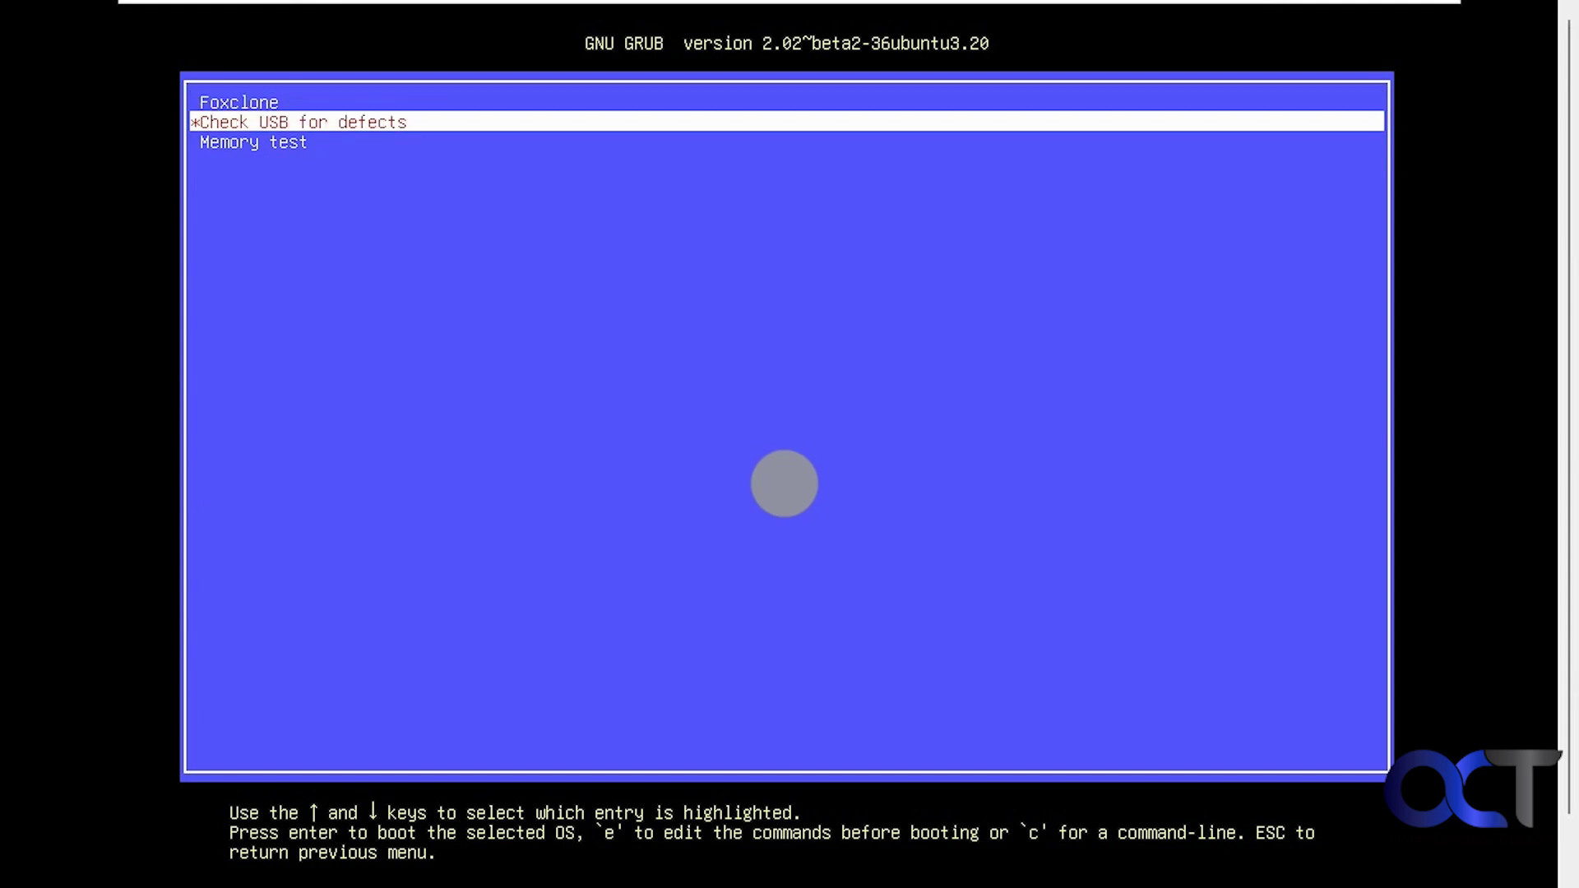
key(Down)
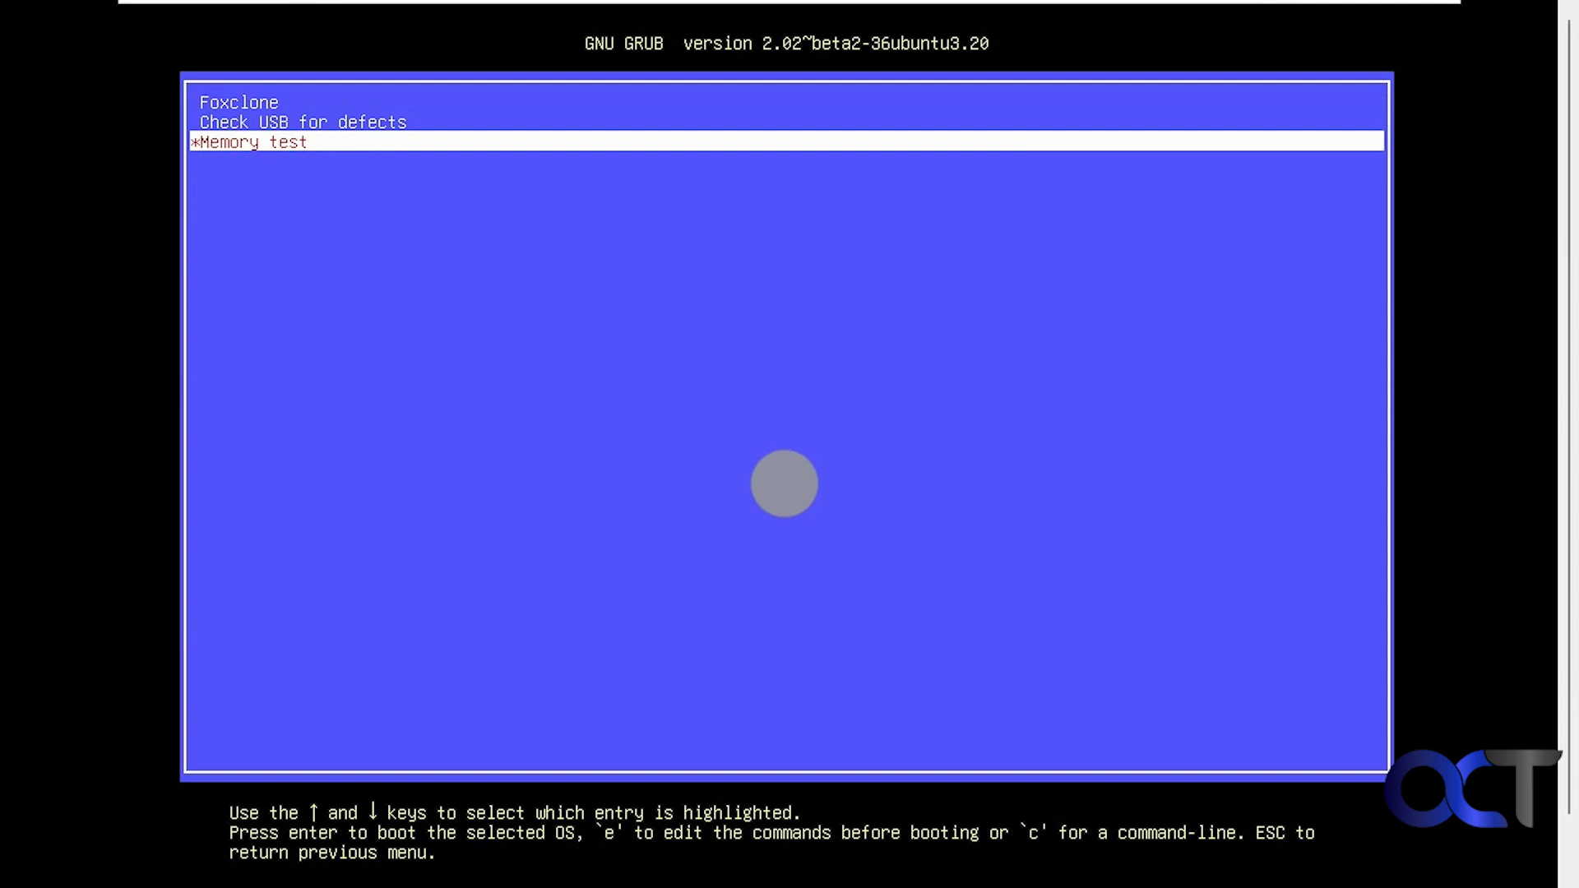
key(Up)
key(Up)
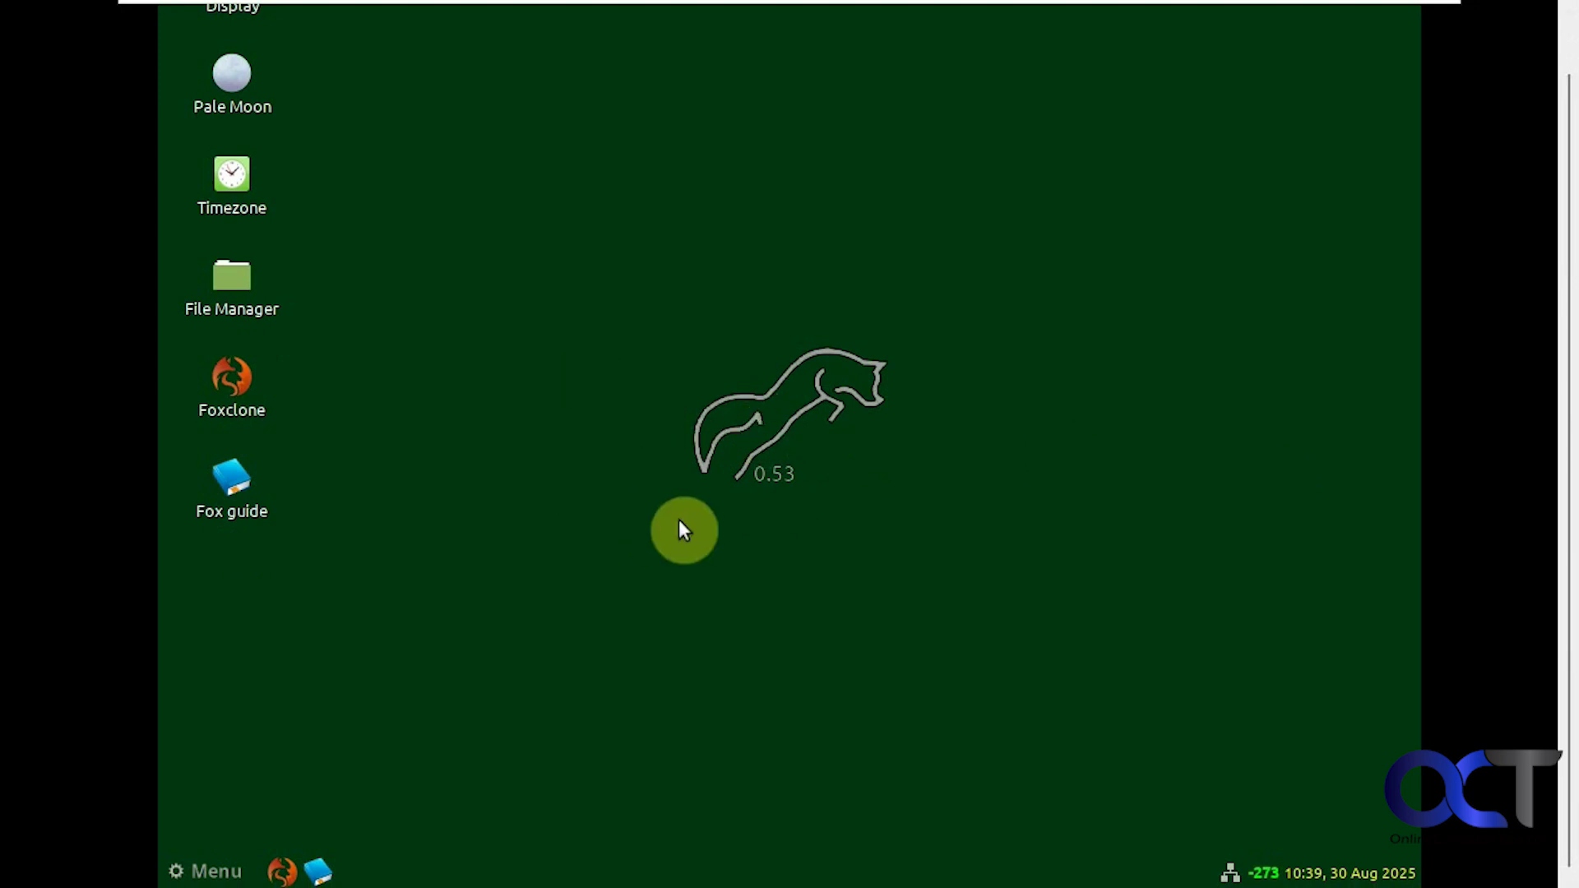
- Browse the application submenus in the Foxclone desktop Menu
click(210, 871)
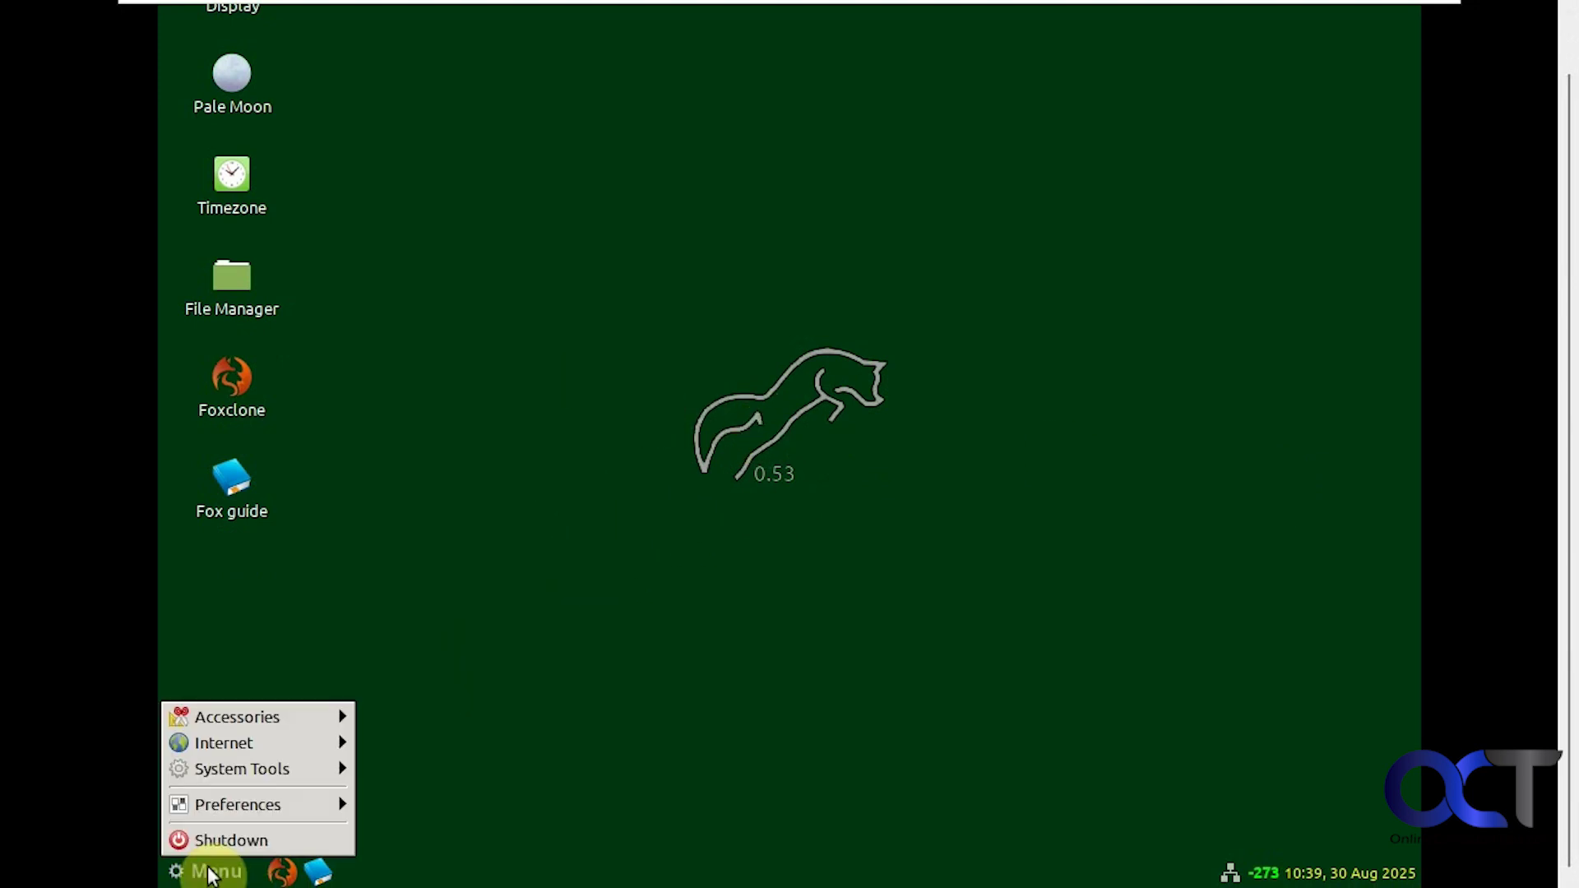
mouse_move(277, 754)
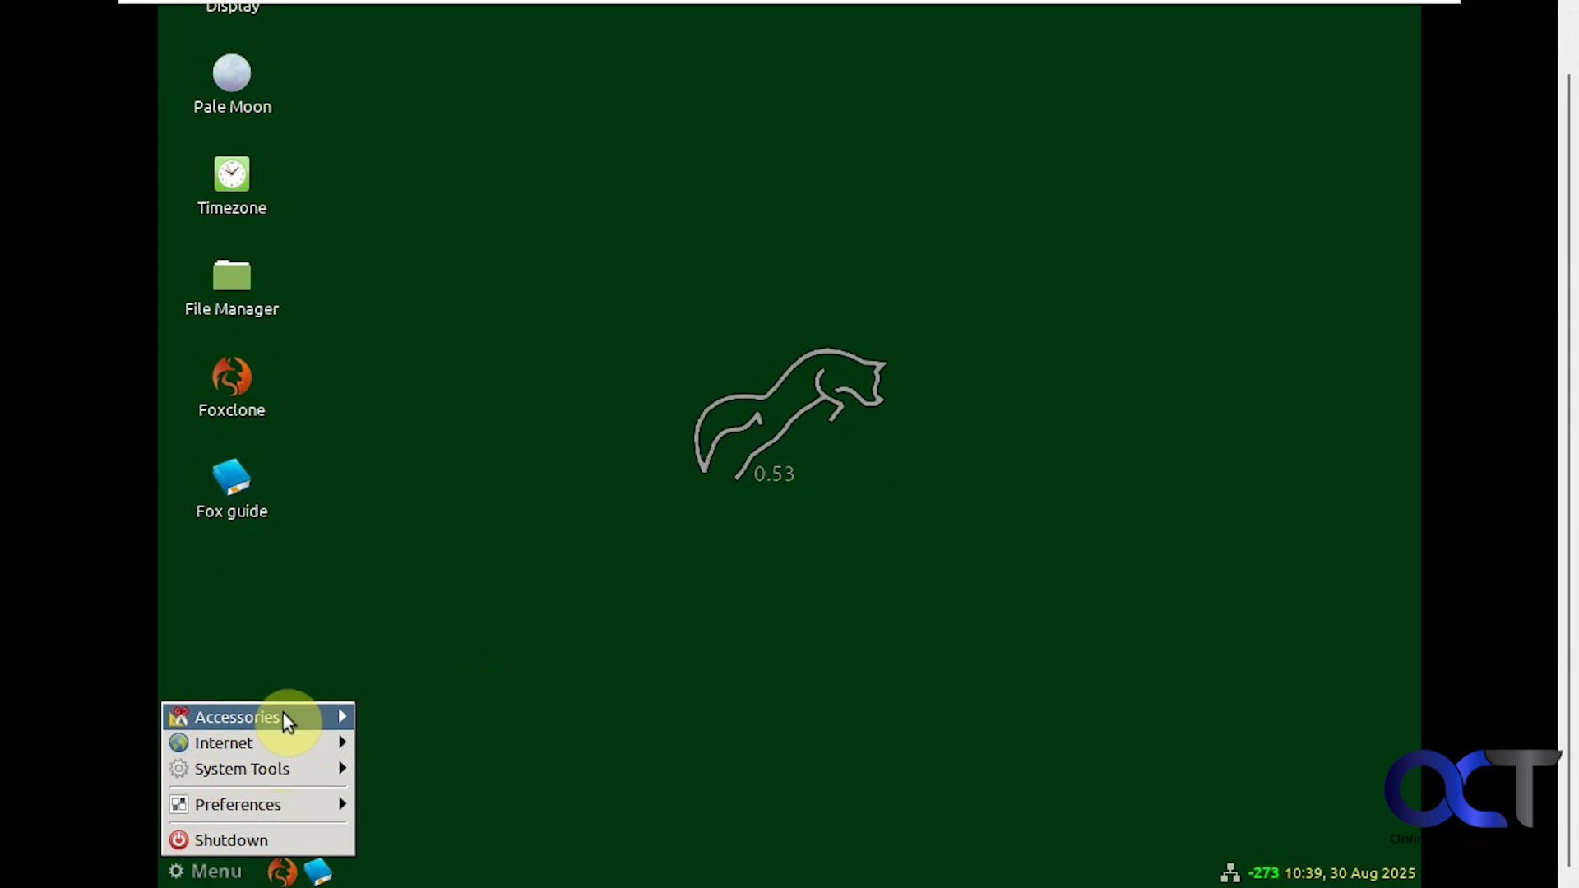
mouse_move(284, 712)
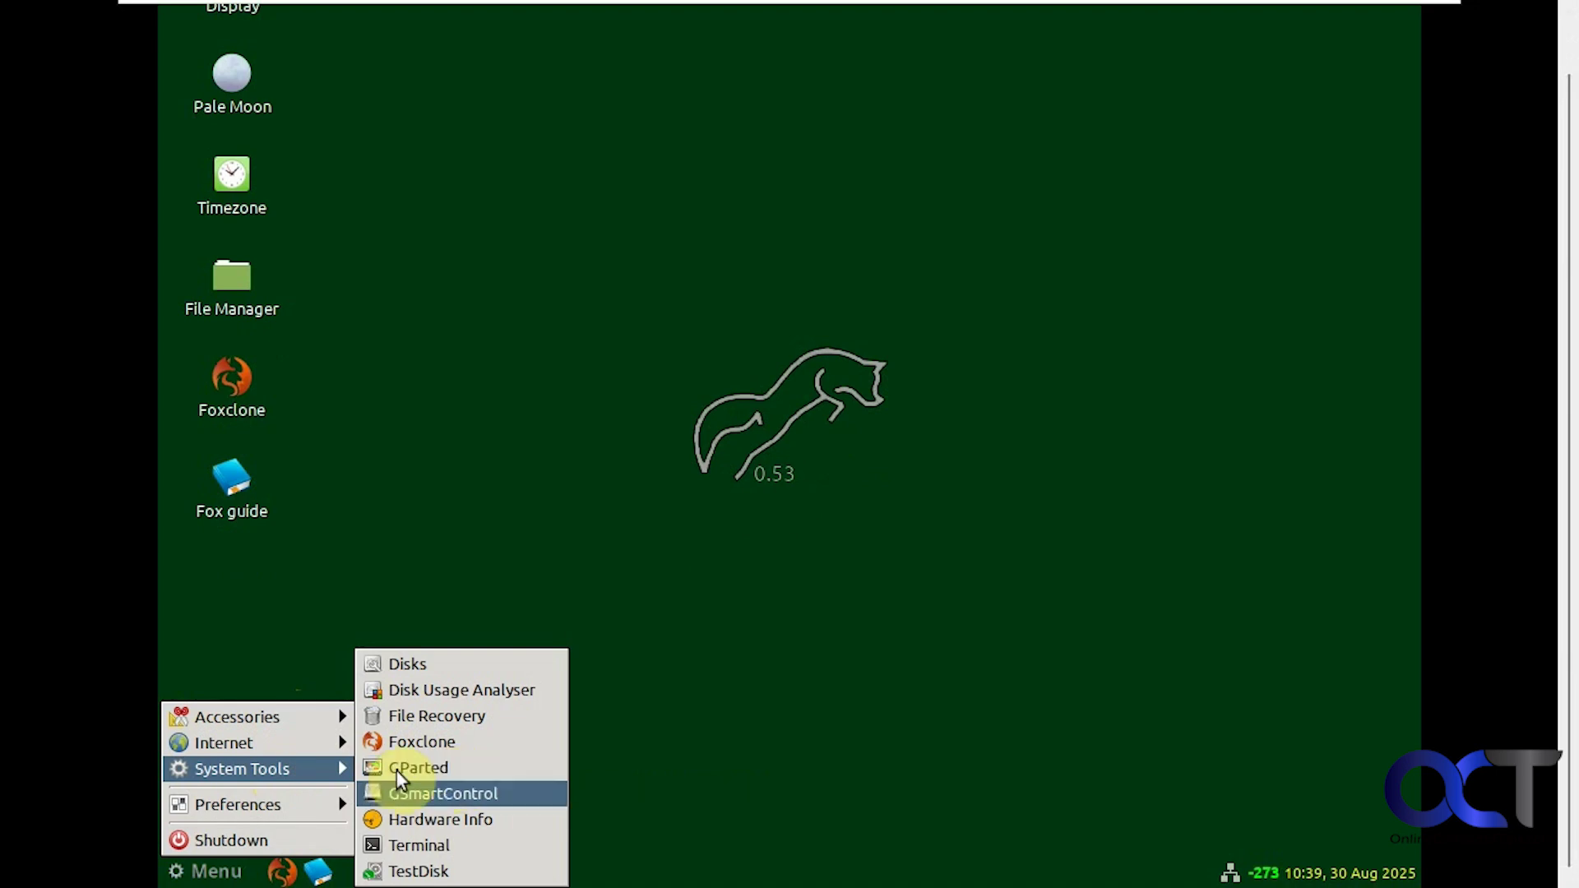
mouse_move(316, 805)
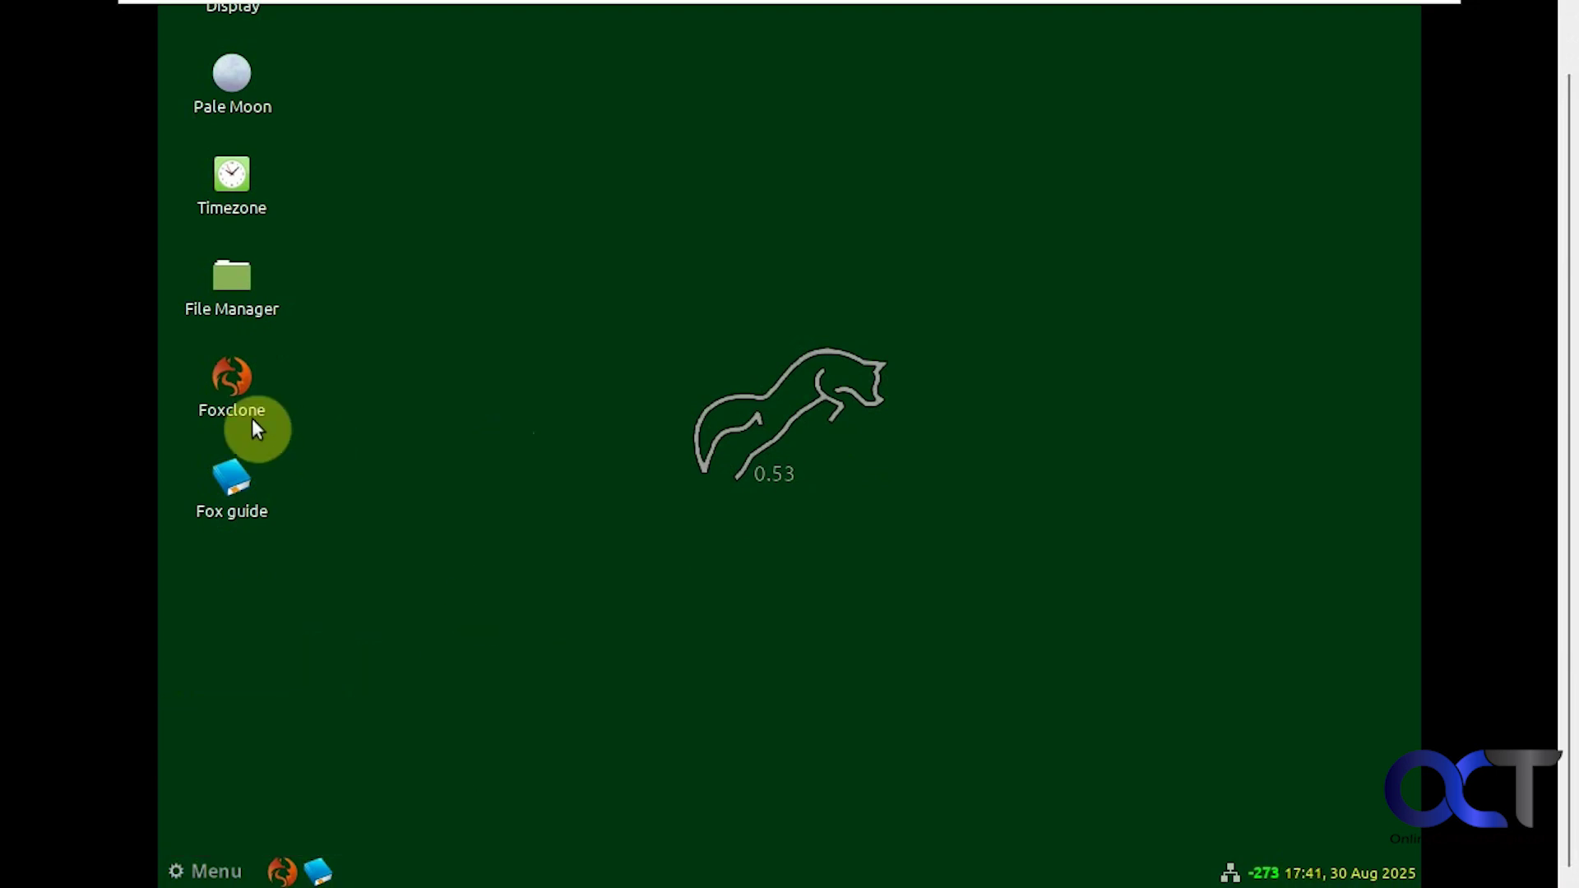
- Launch Foxclone and set up a Drive to Drive clone from nvme0n1 (161GB) to nvme0n2 (215GB)
double_click(237, 406)
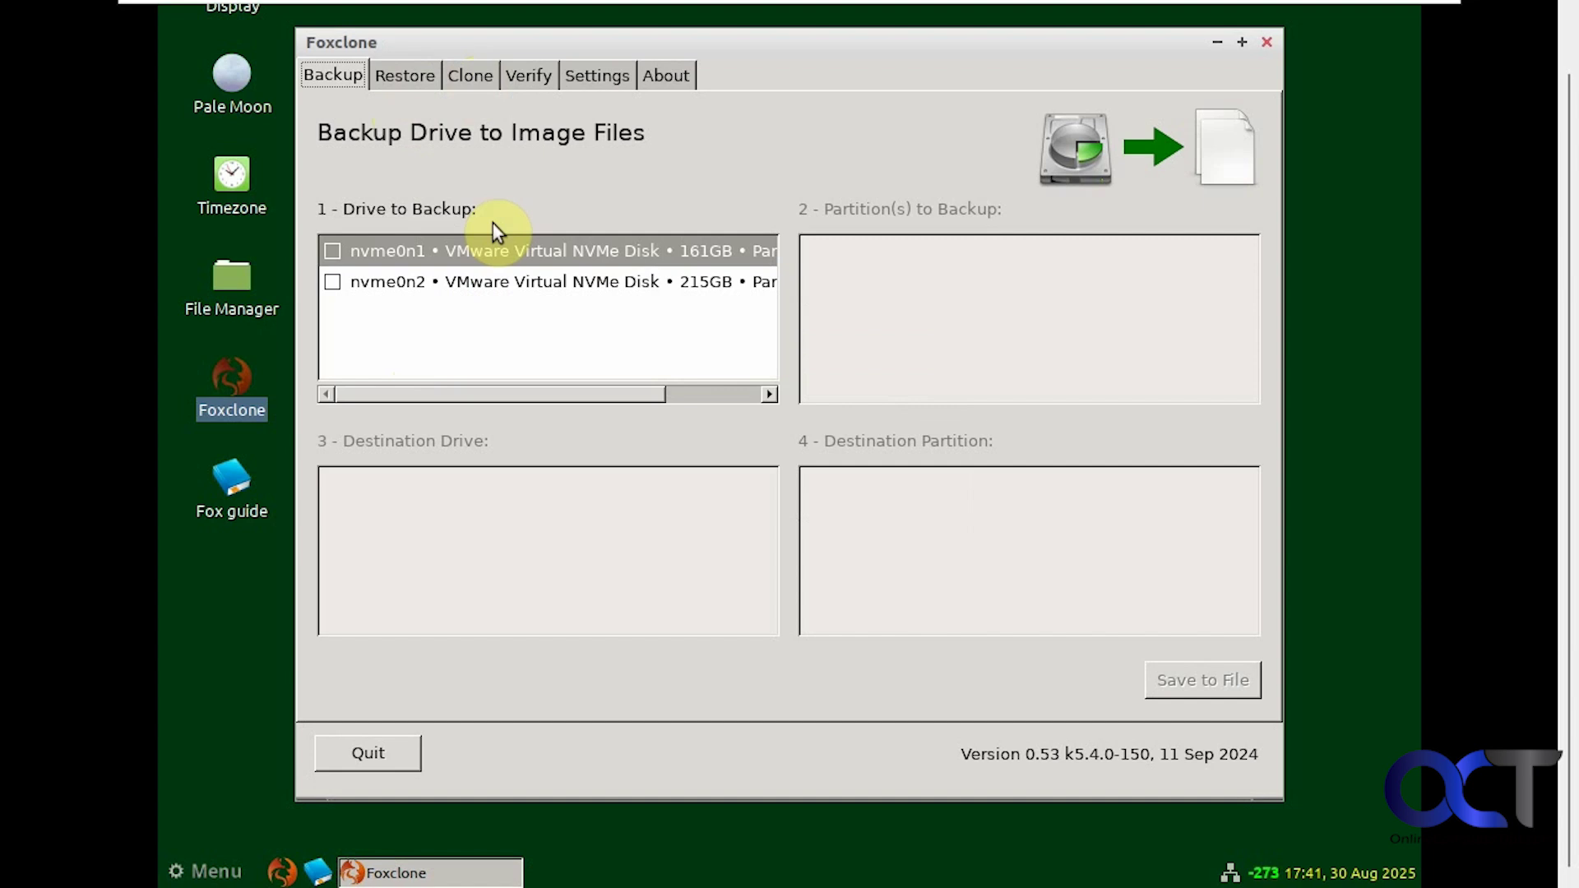
click(467, 79)
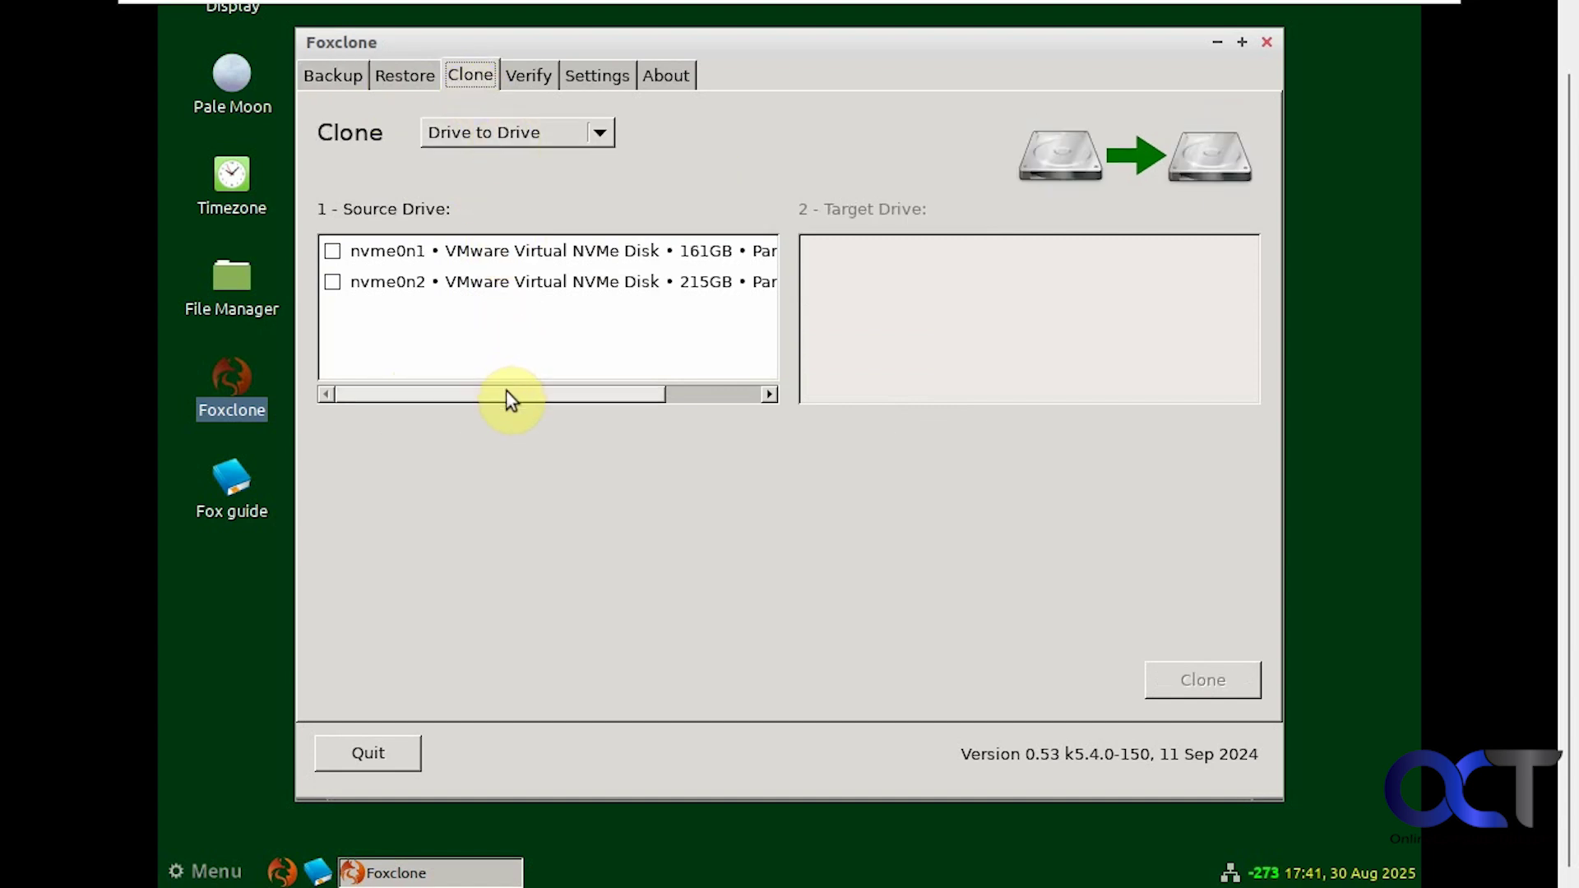
mouse_move(507, 393)
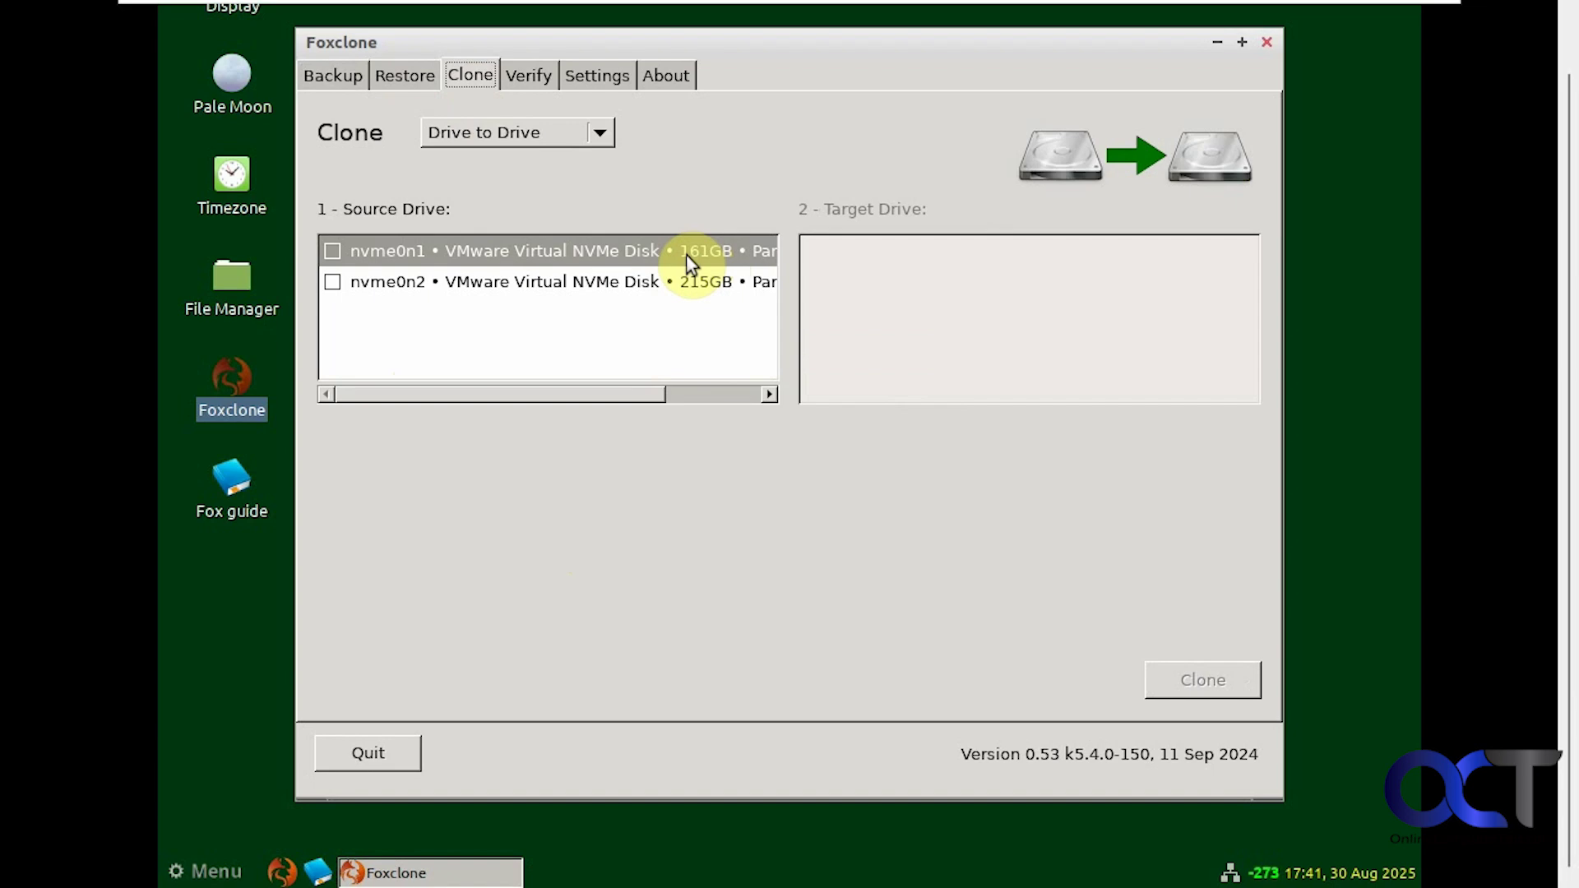
mouse_move(686, 255)
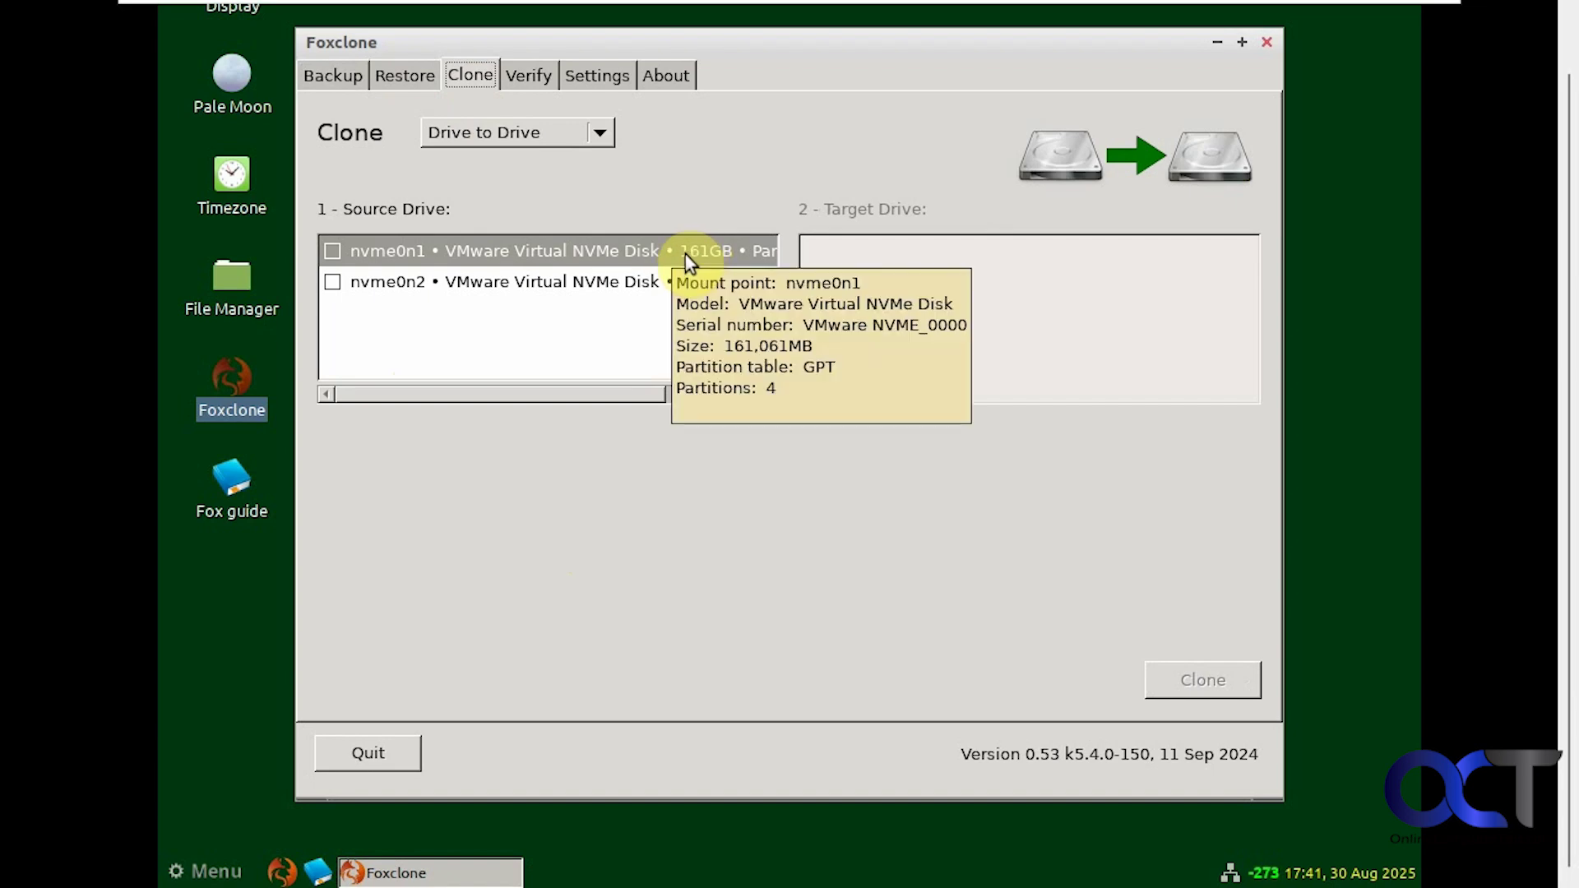
click(336, 251)
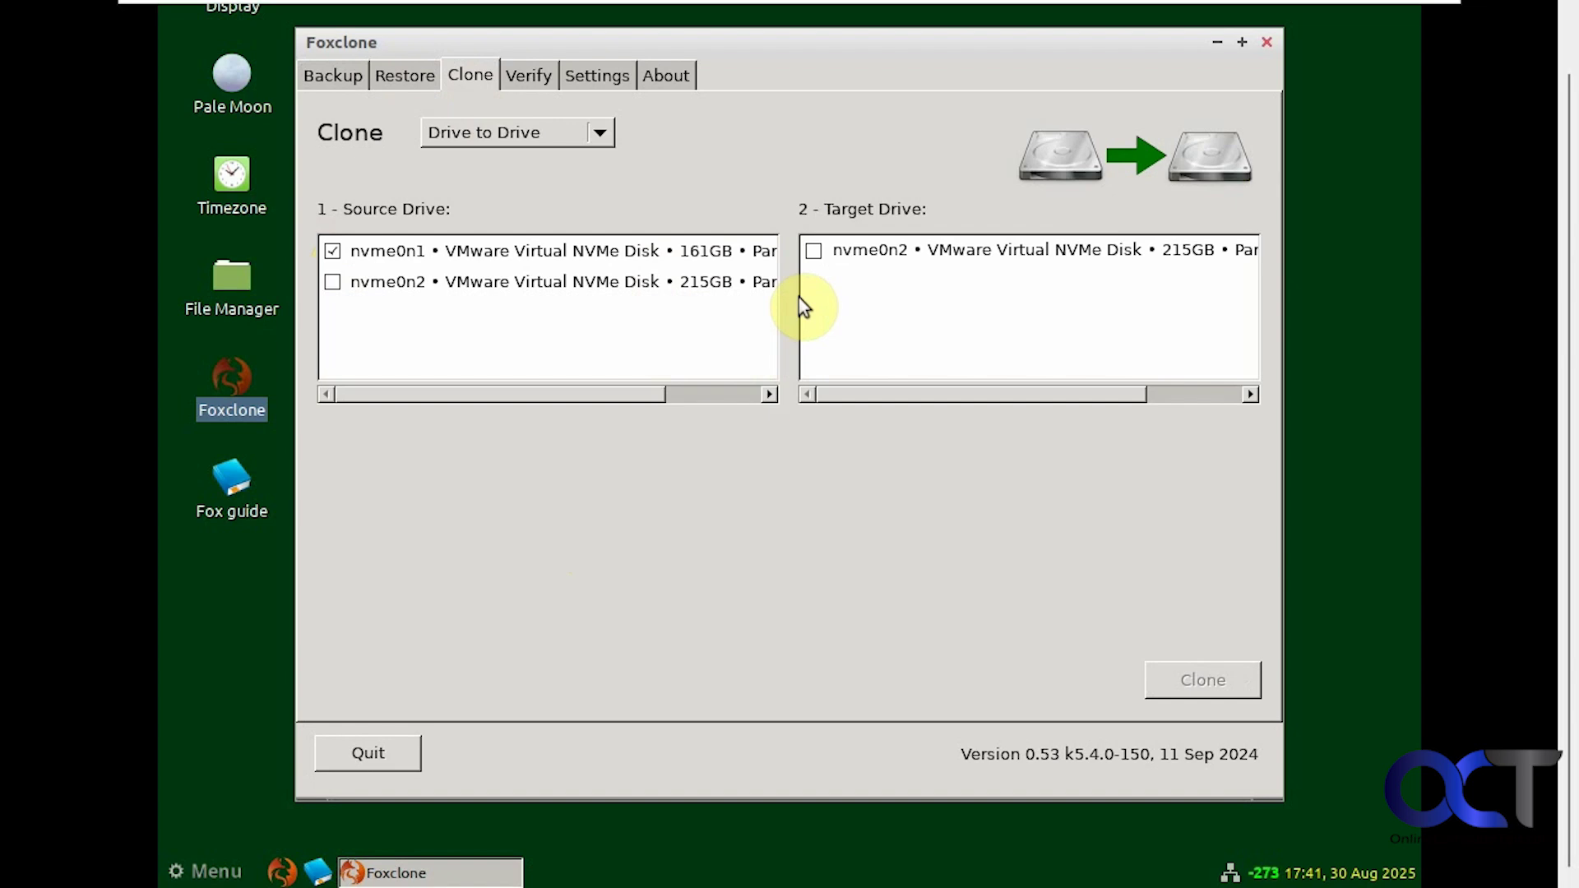
click(818, 255)
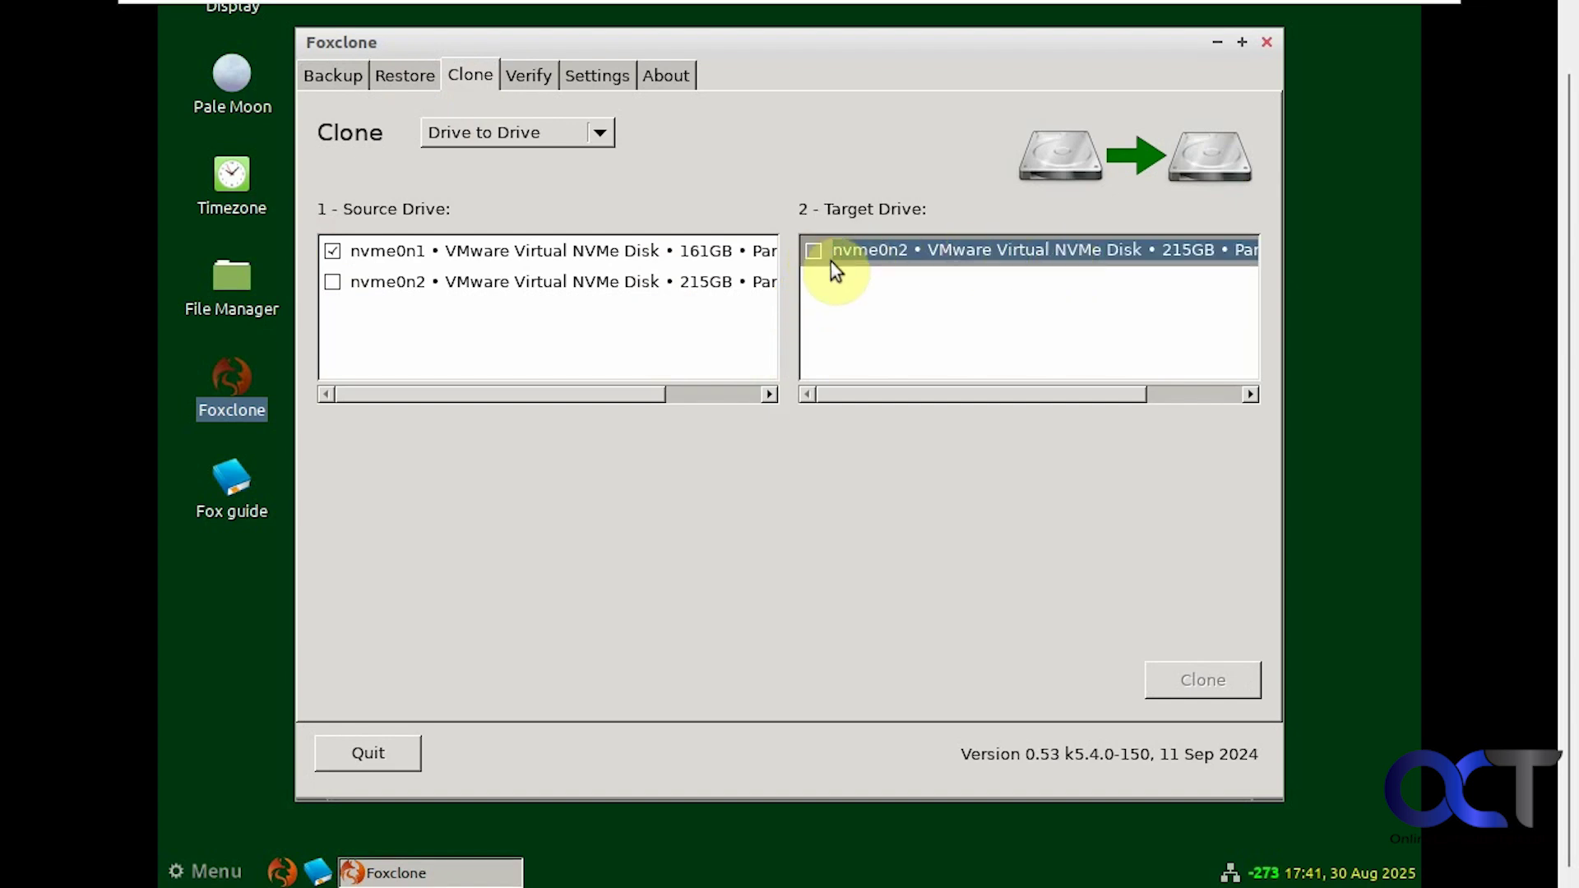
click(812, 250)
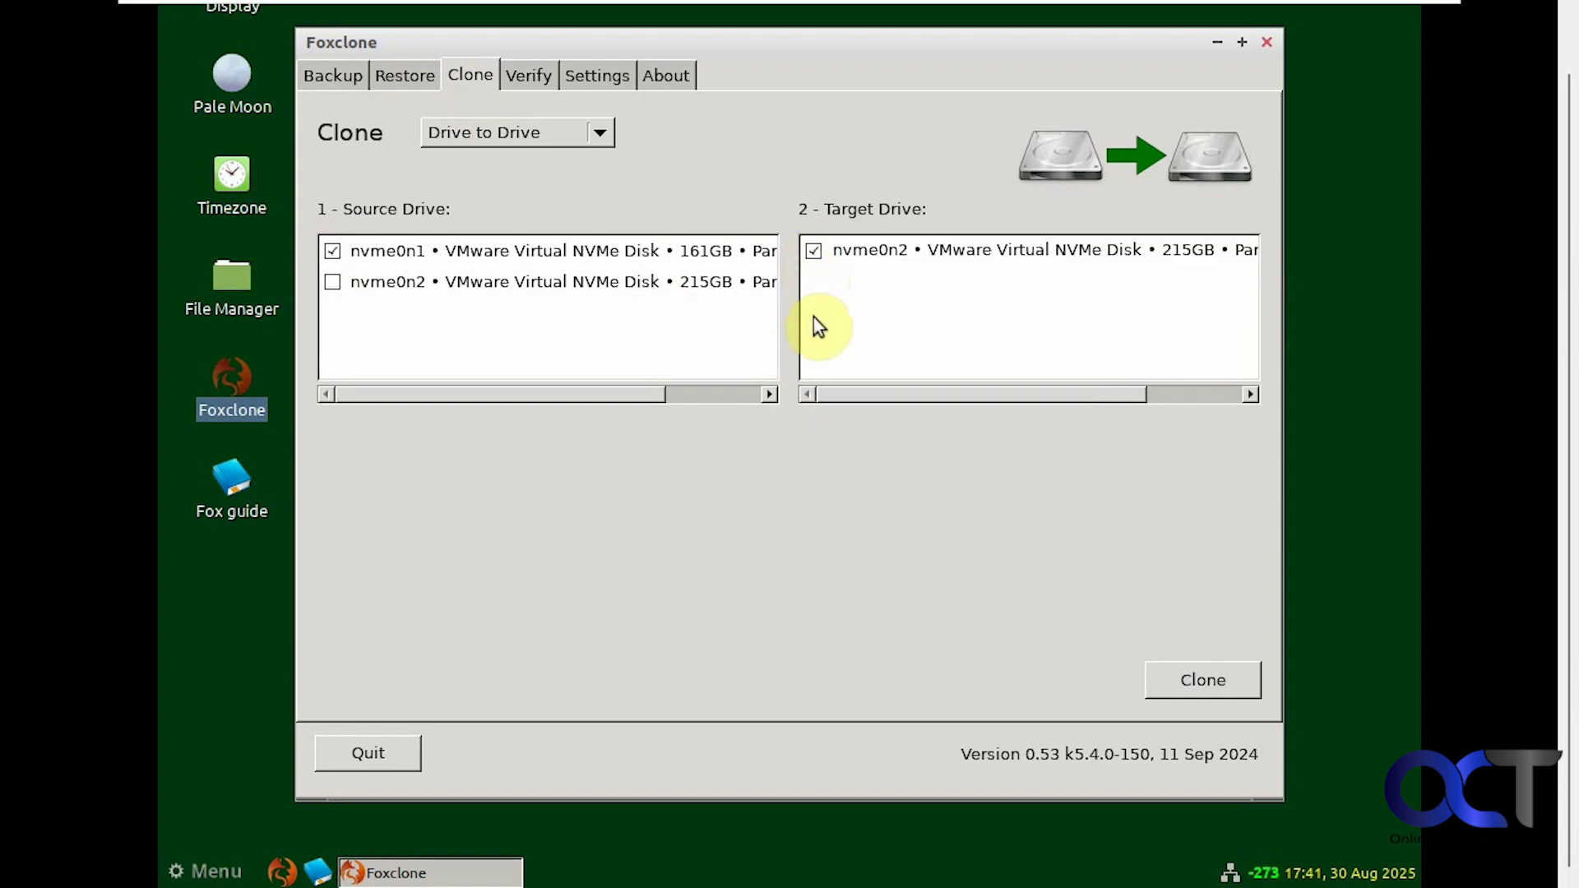
click(608, 136)
click(666, 143)
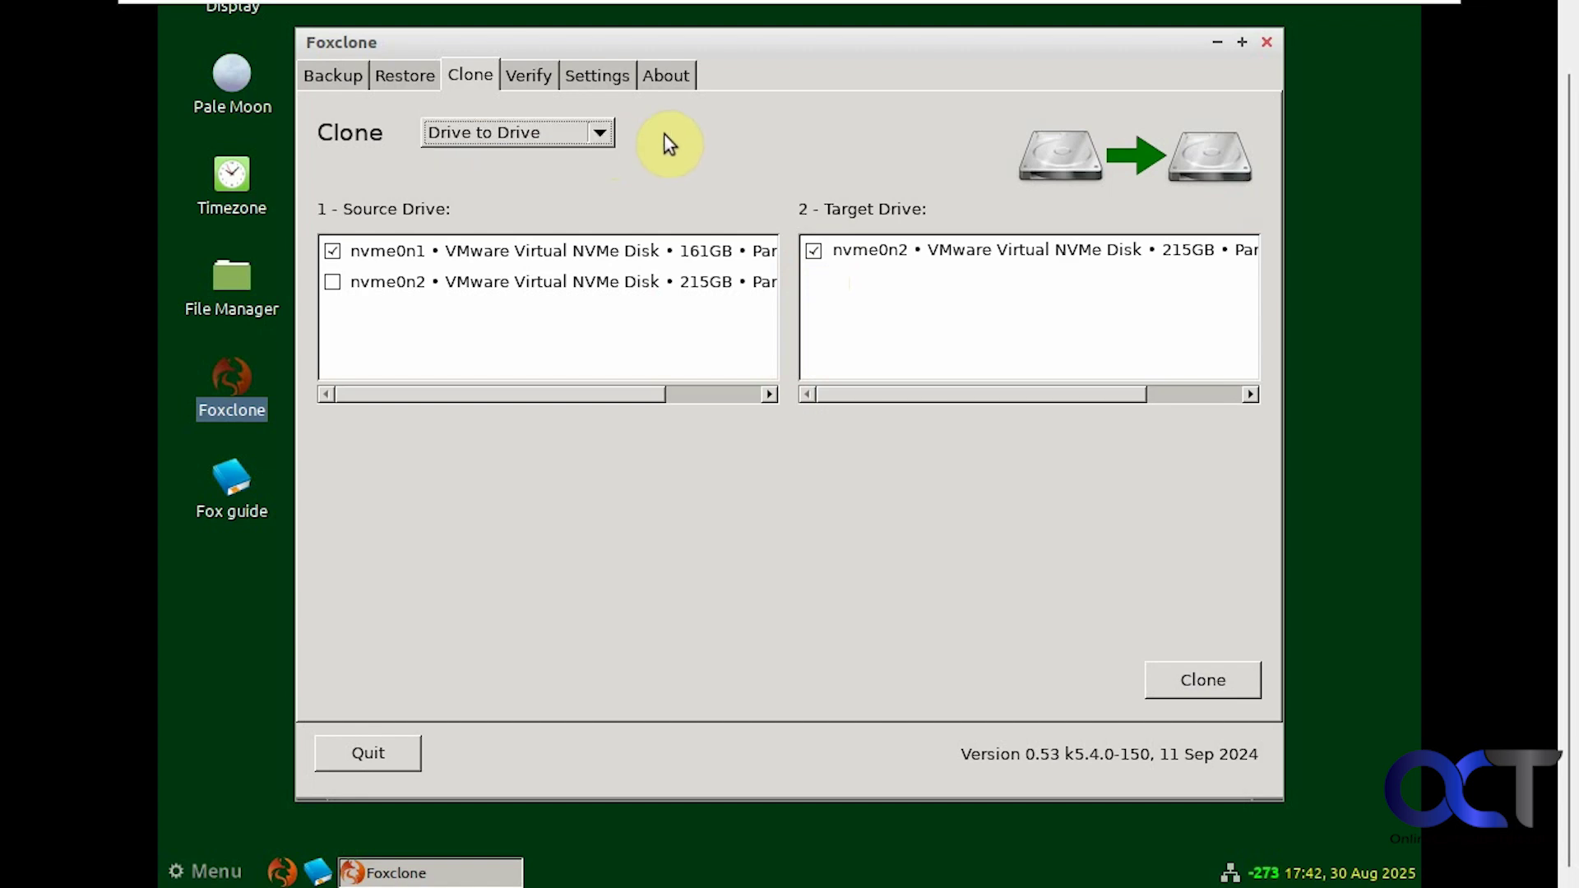
- Run the nvme0n1-to-nvme0n2 clone, confirm overwriting the target, and finish once complete
click(1176, 679)
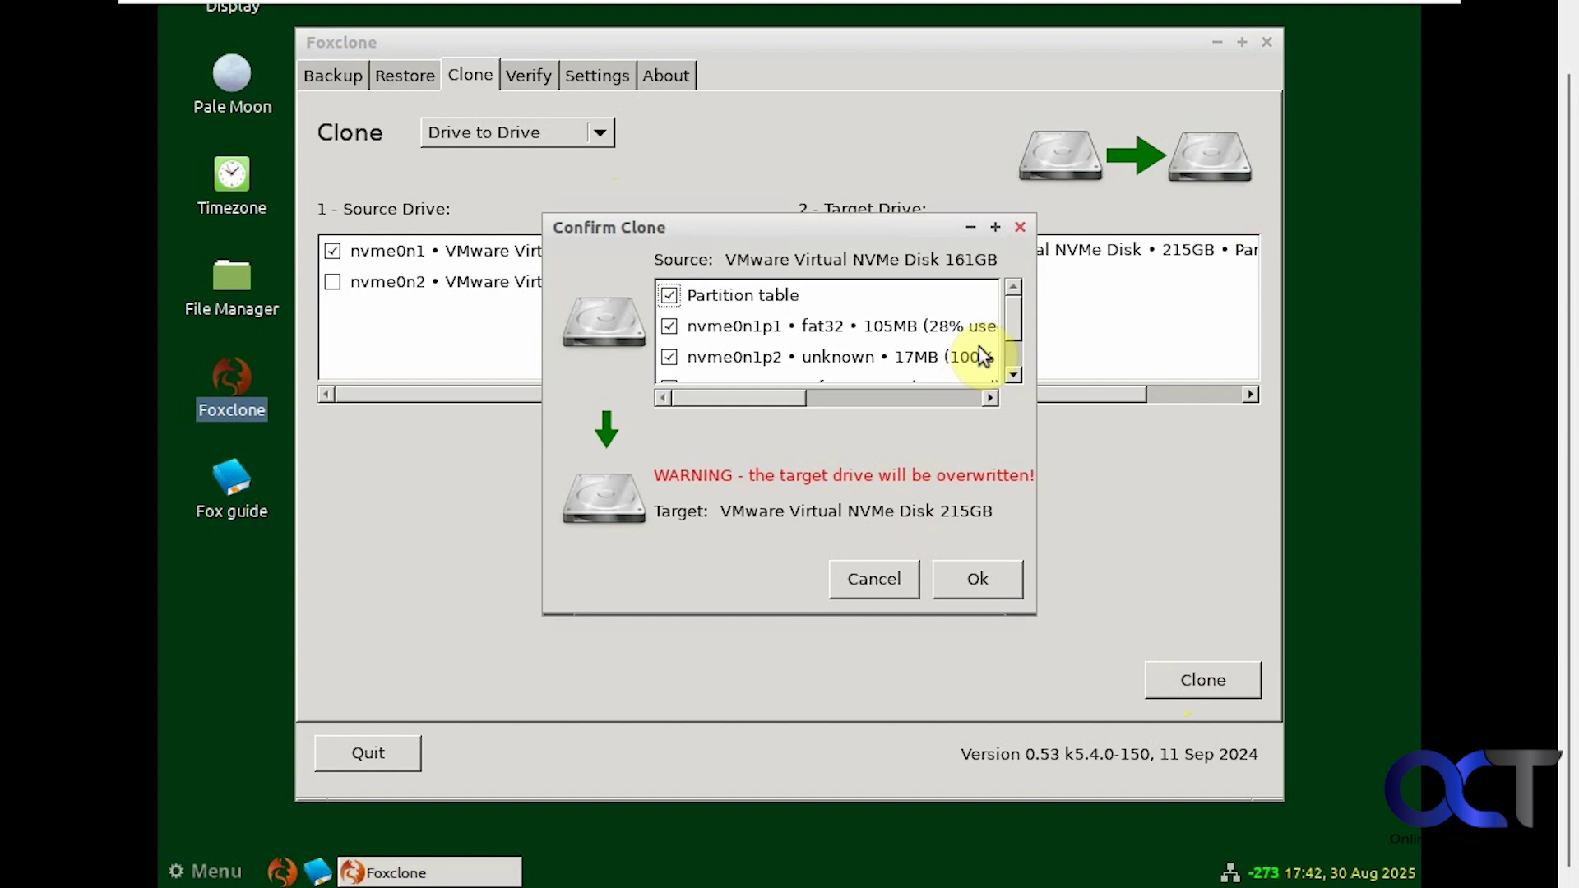
mouse_move(1008, 309)
mouse_down()
mouse_move(1009, 350)
mouse_move(1011, 317)
mouse_up()
click(966, 575)
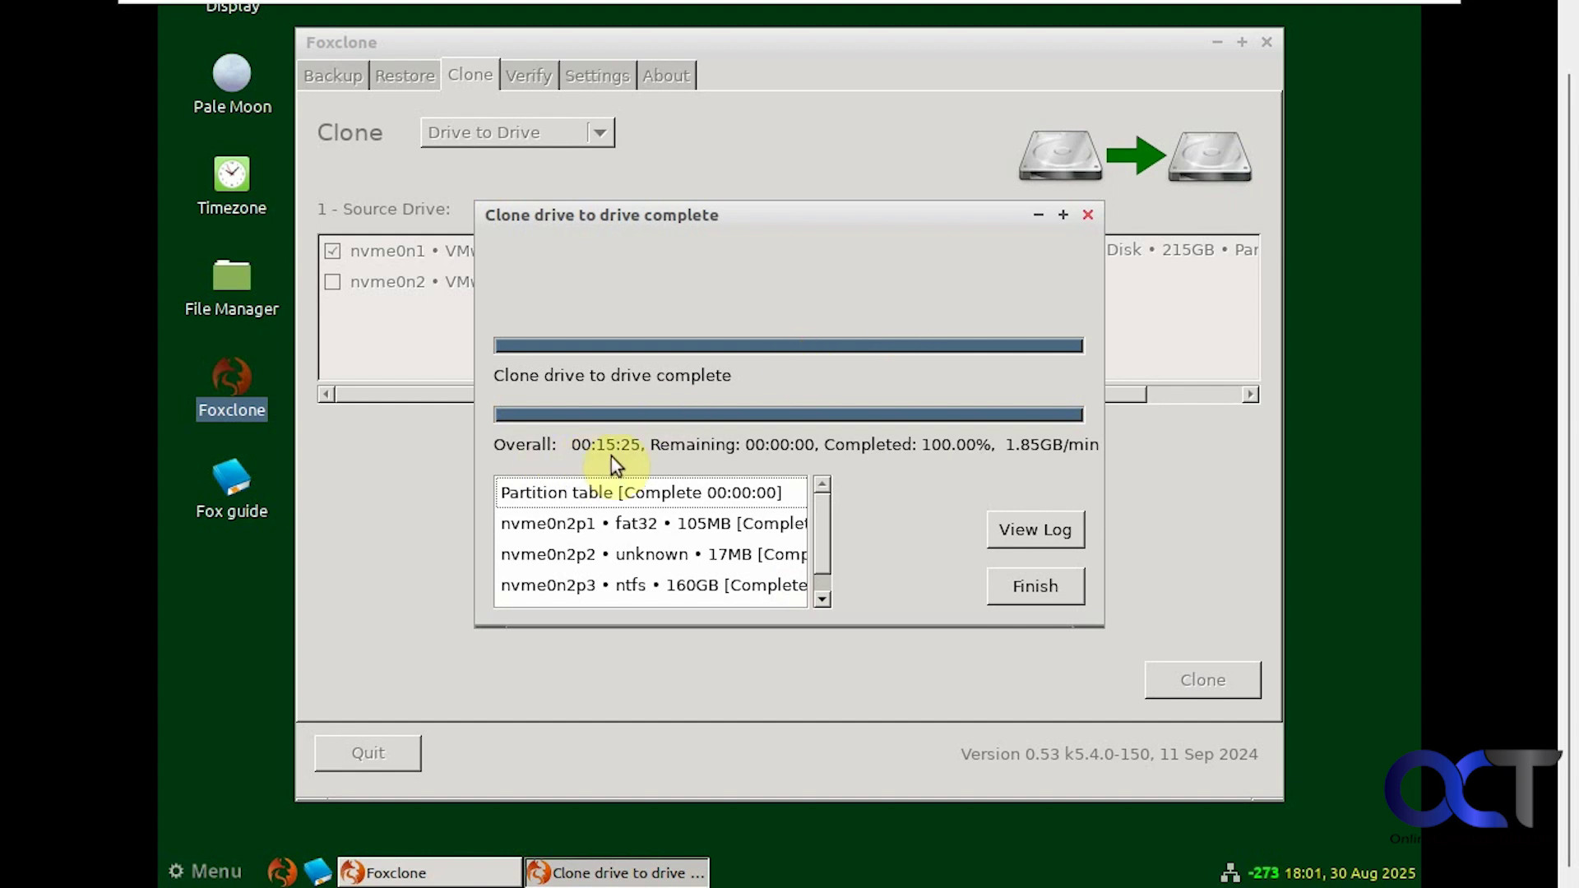
click(1009, 587)
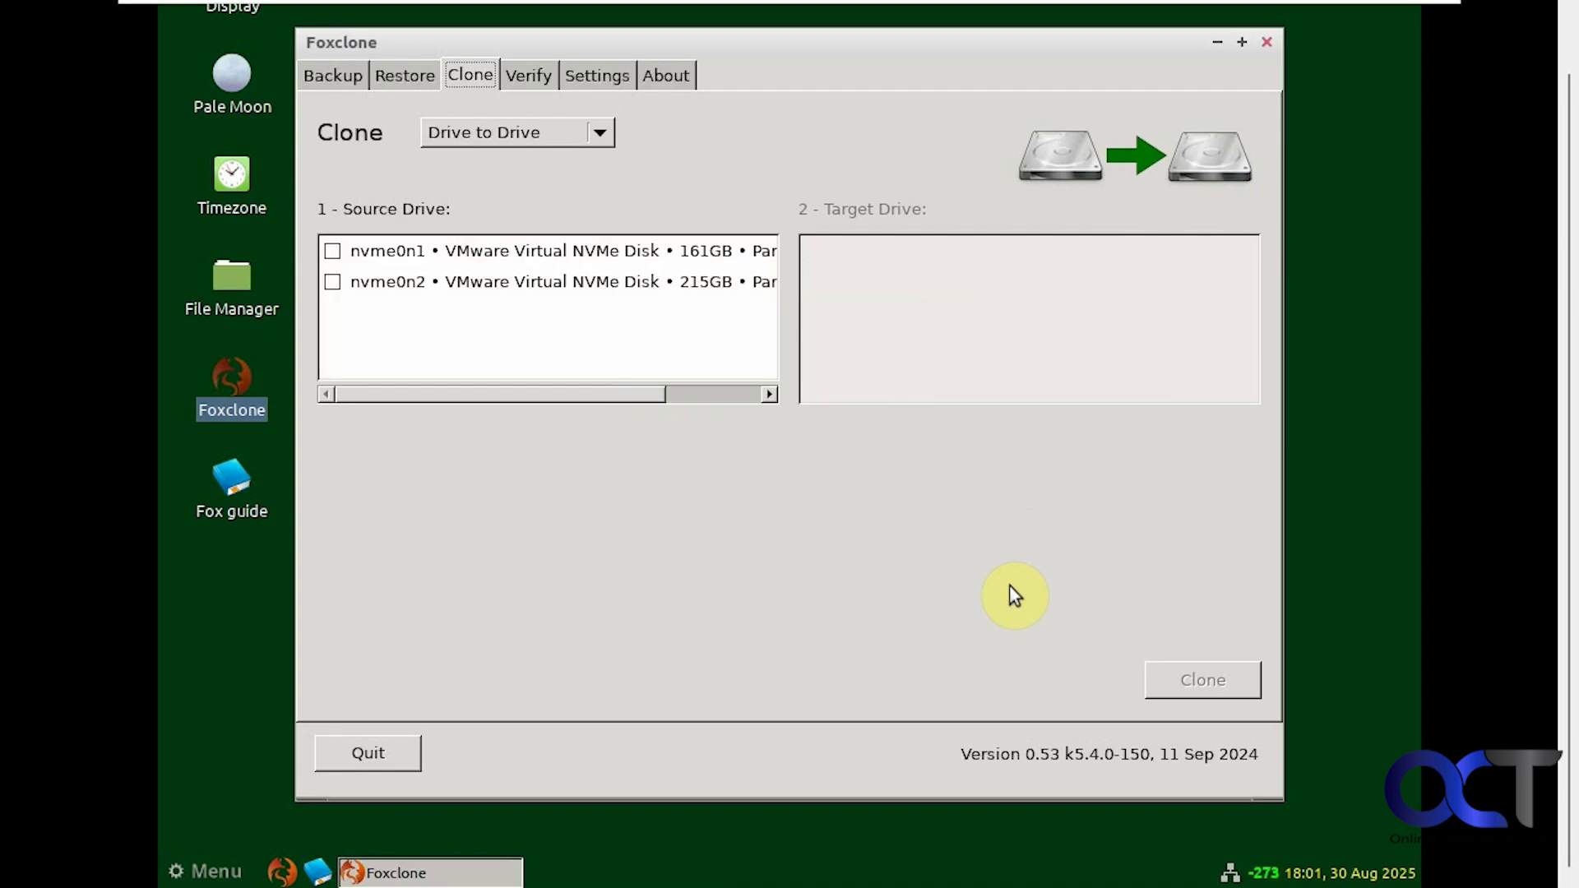
- Quit Foxclone and restart the machine from the Menu's Shutdown dialog
click(387, 750)
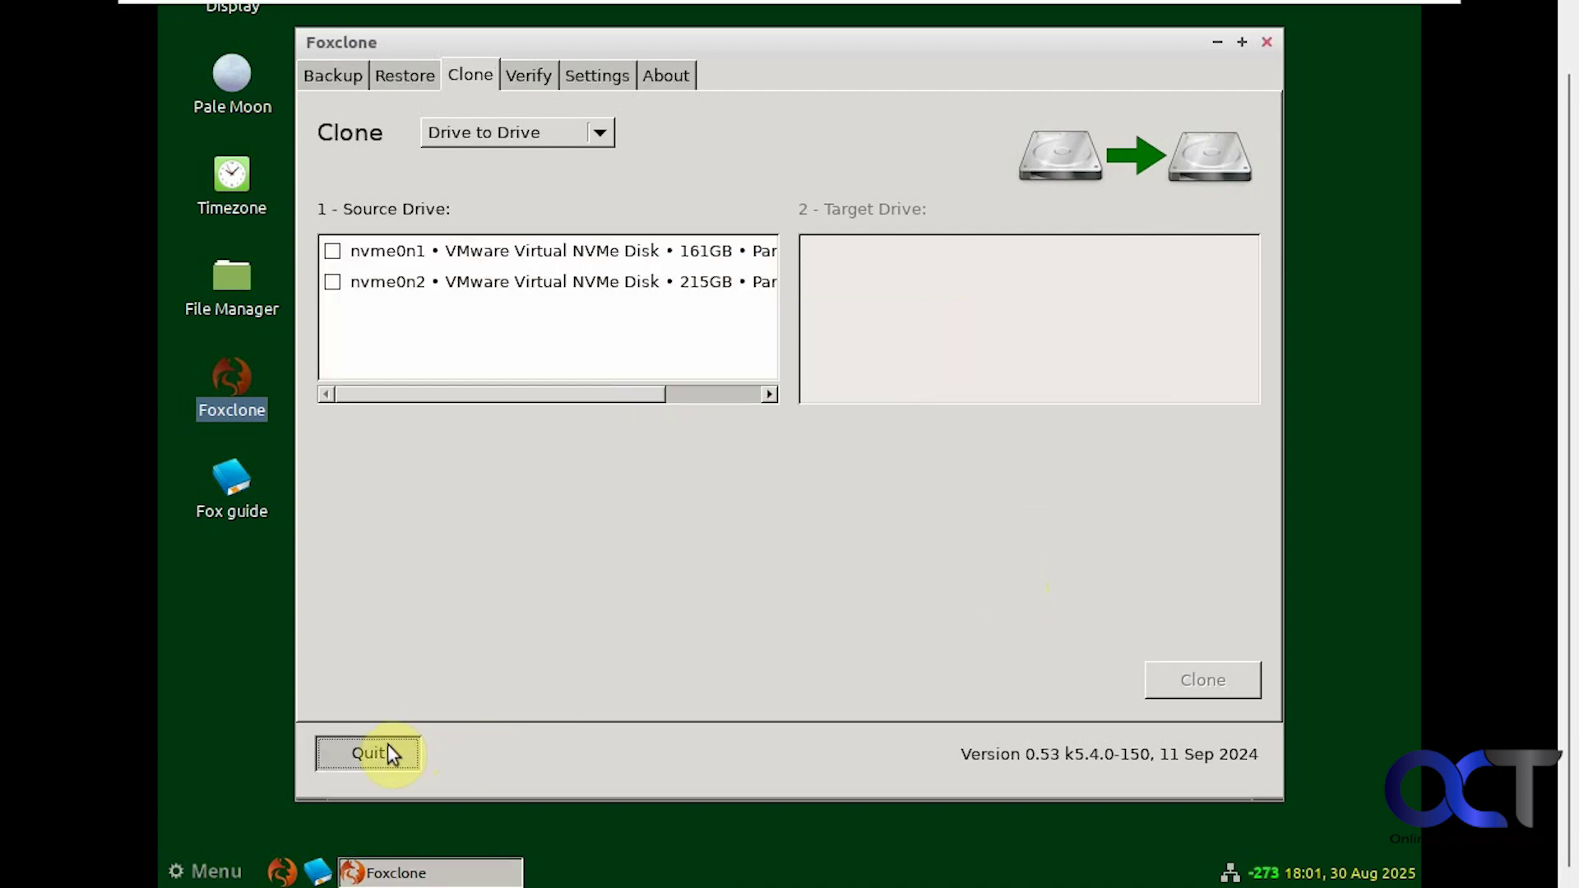
click(215, 868)
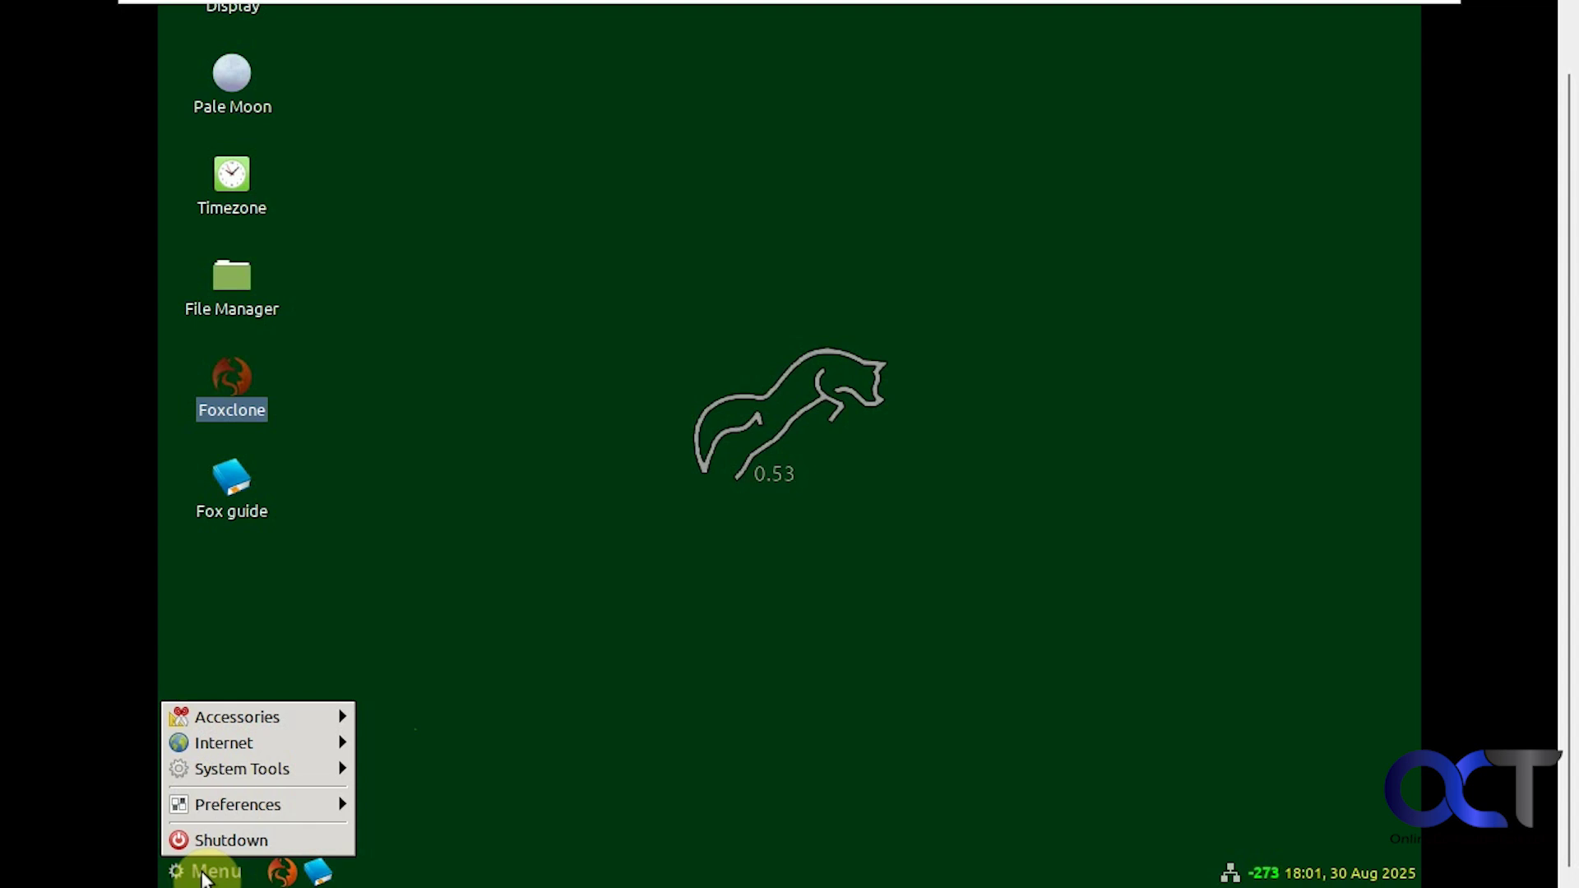
click(216, 839)
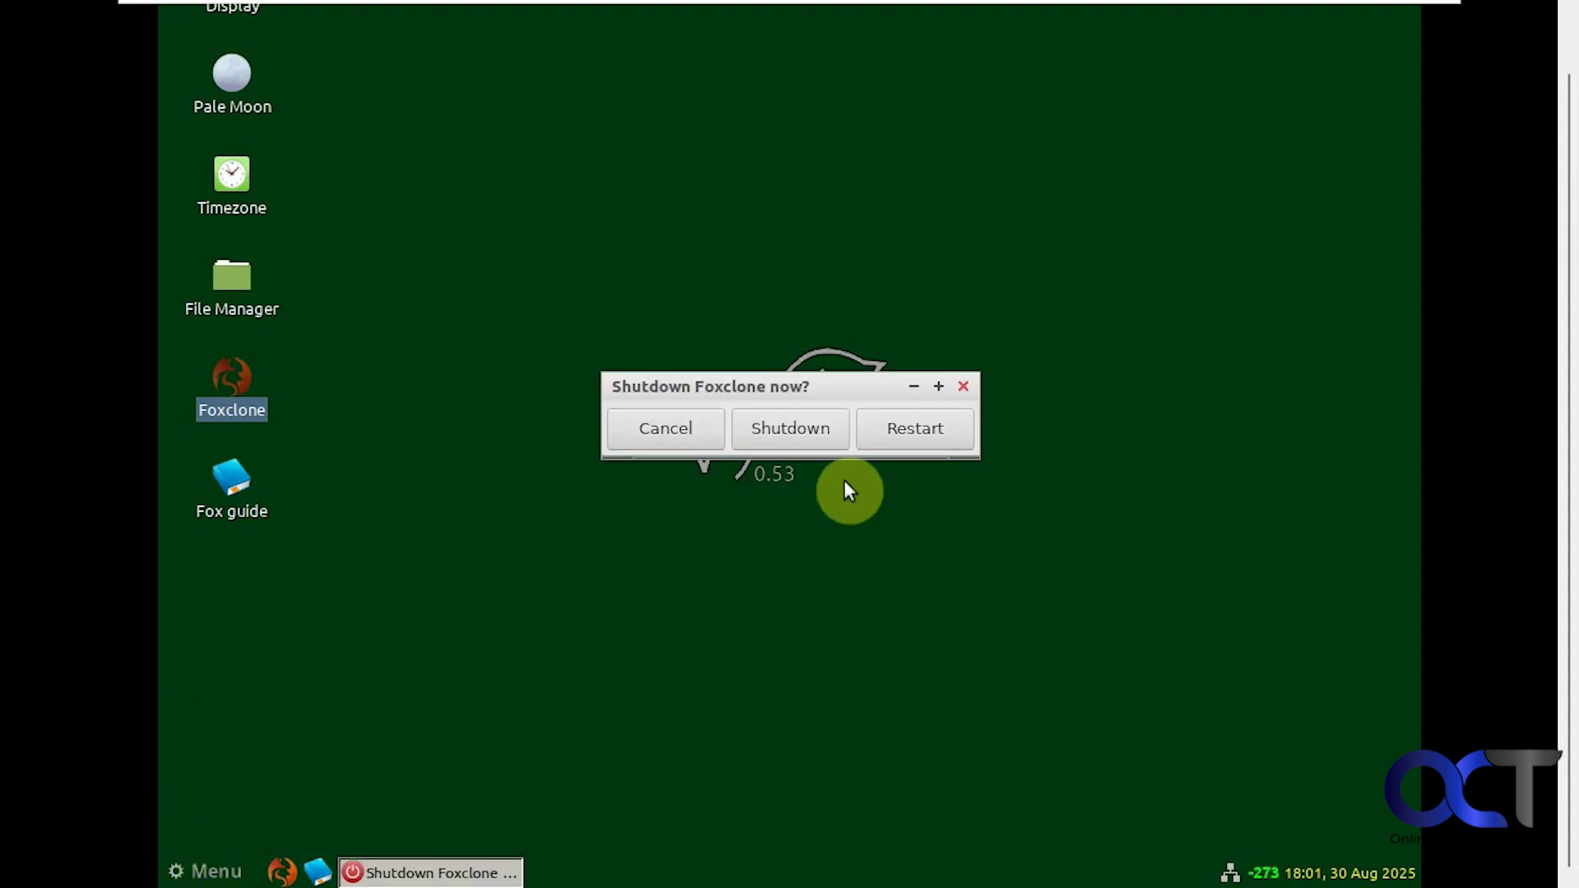
click(920, 434)
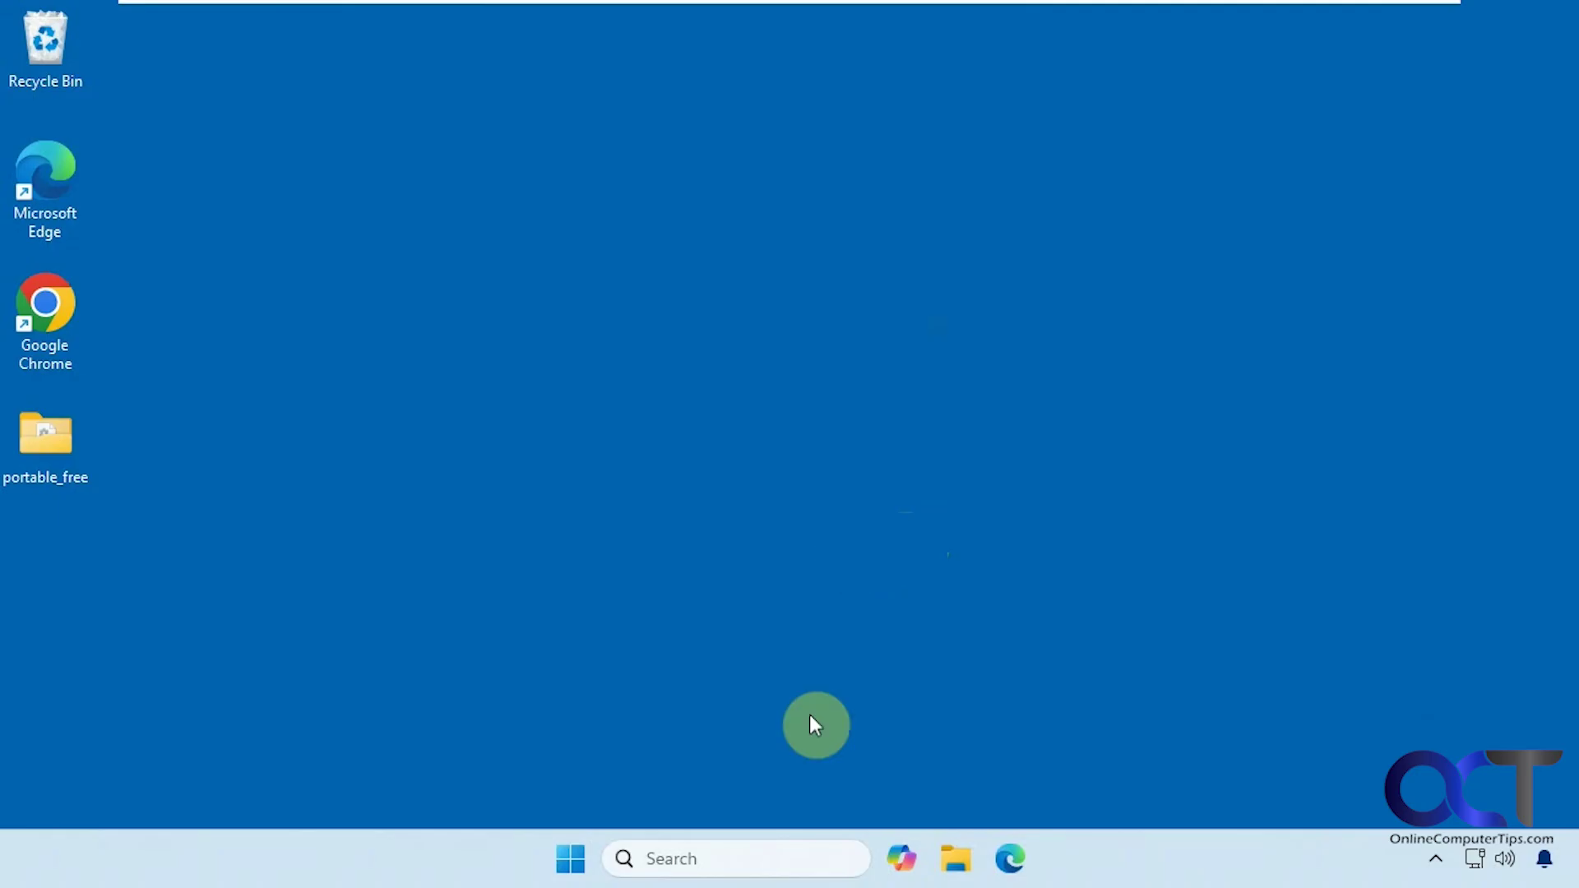
- Open Disk Management by searching 'disk ma'
click(741, 859)
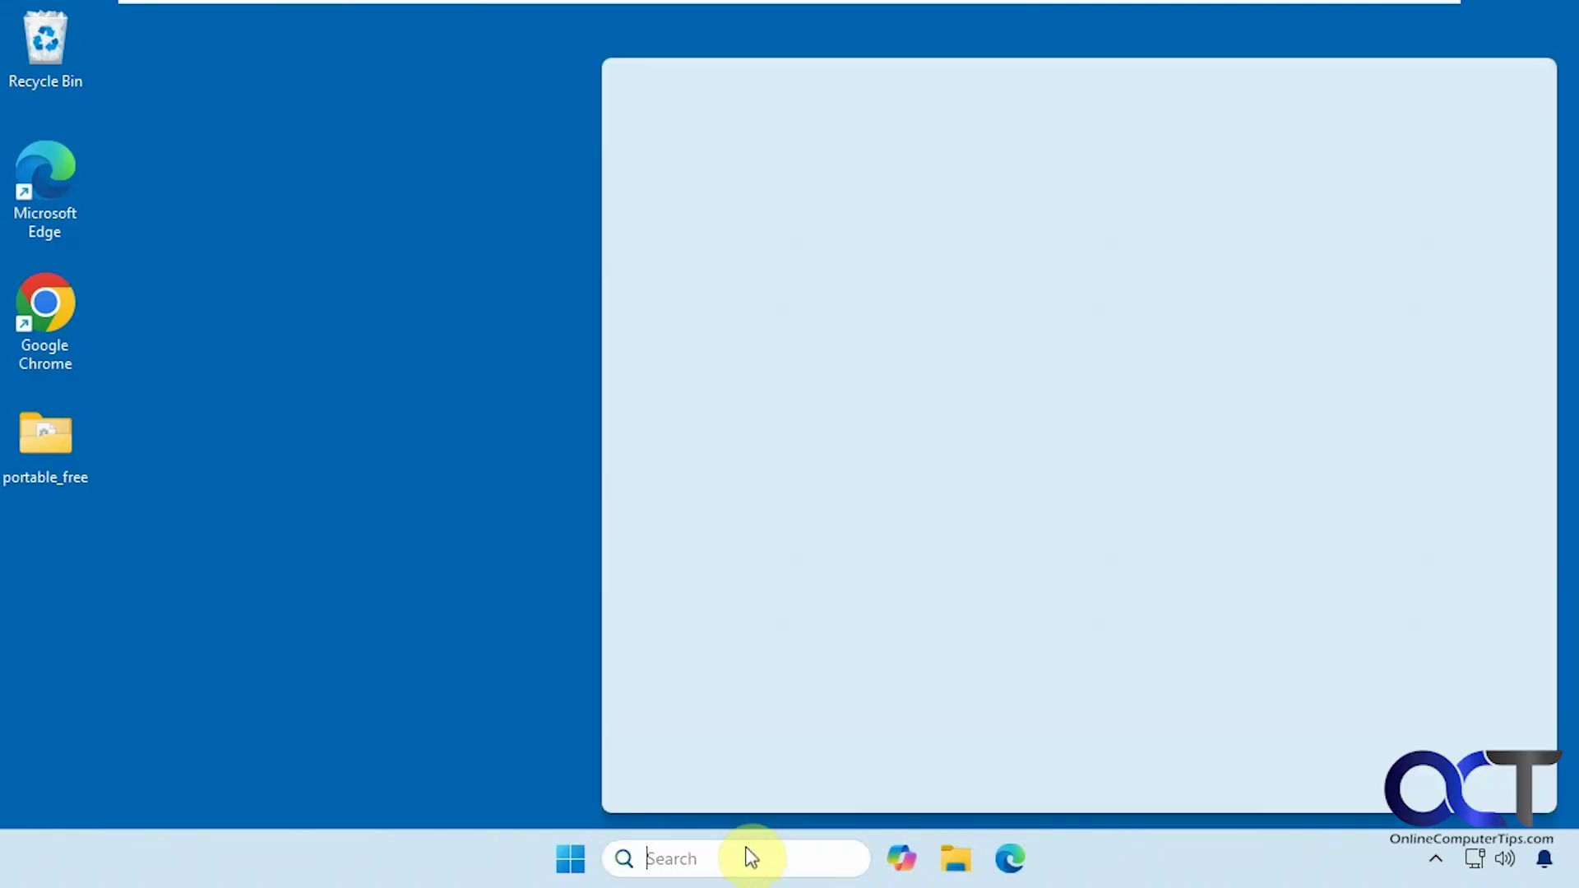
text(disk ma)
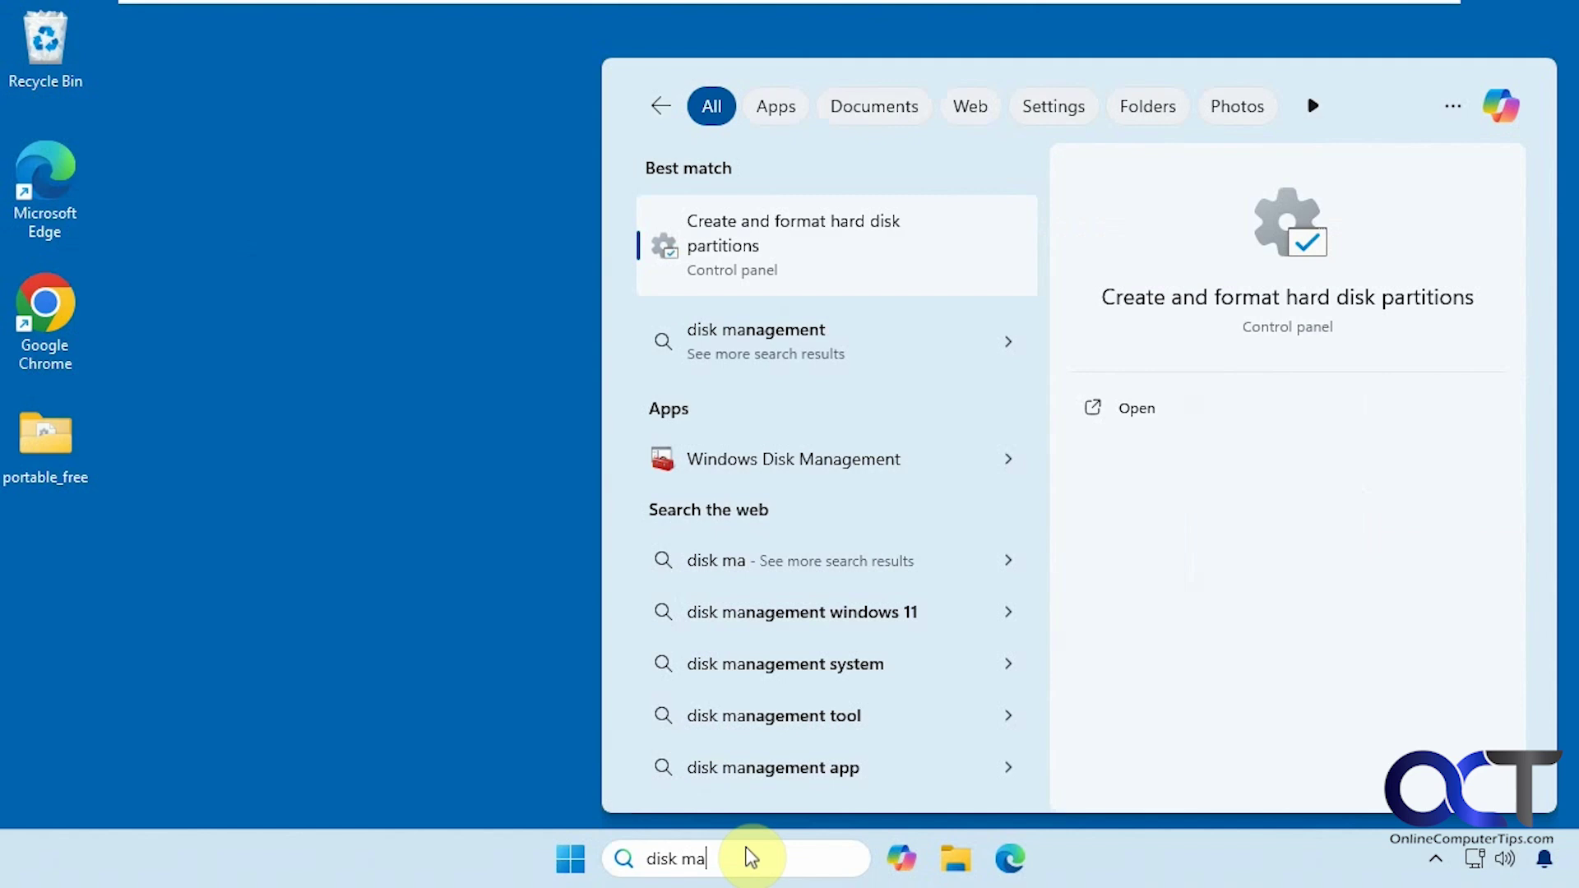
click(754, 246)
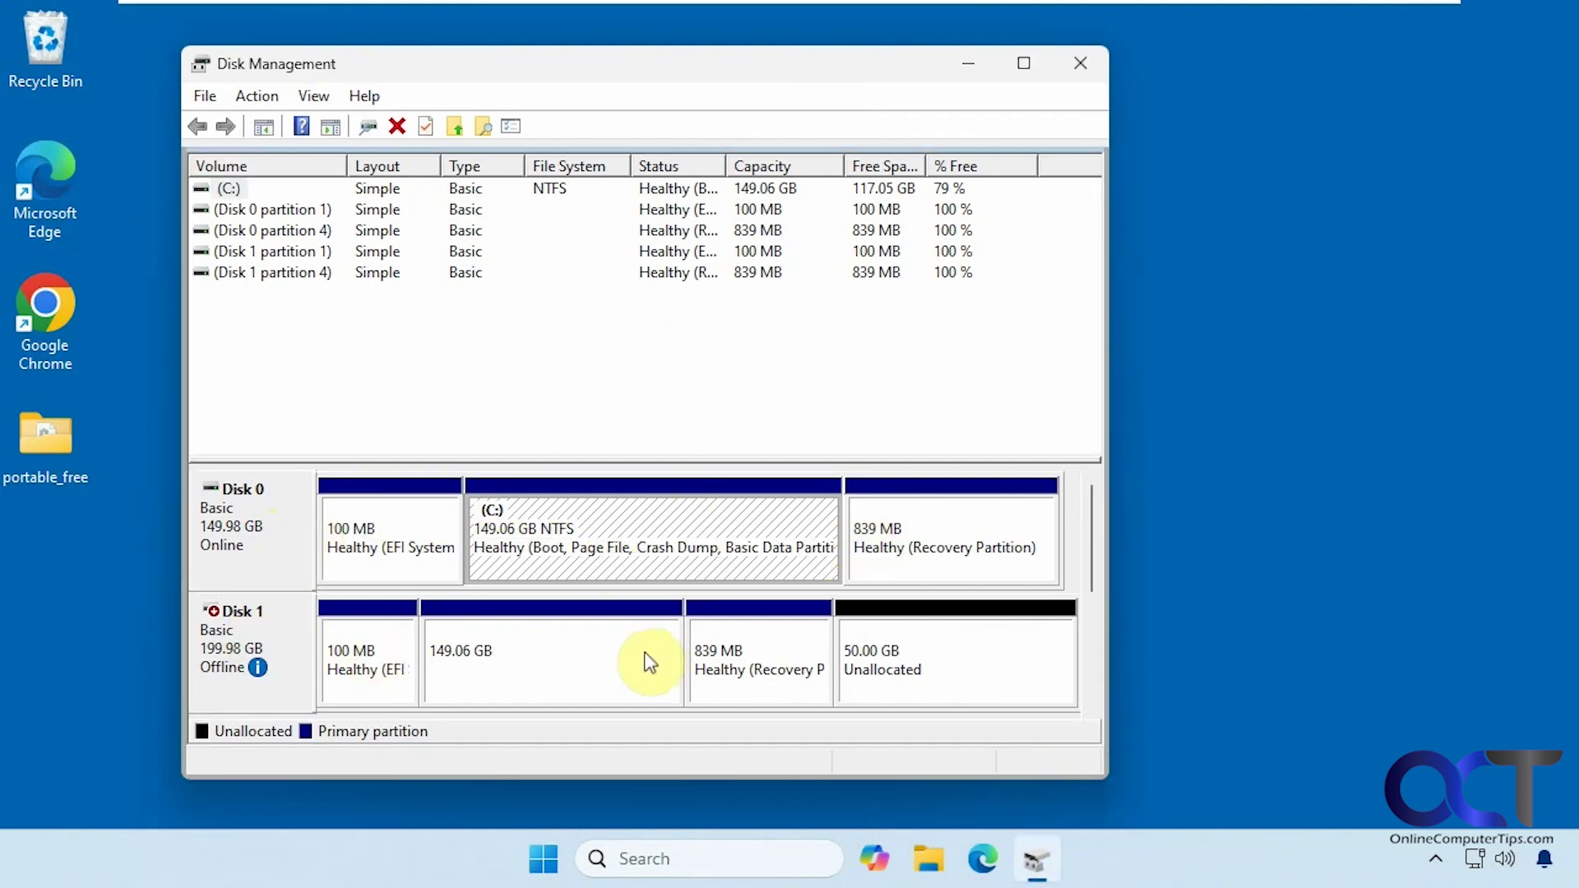
- Inspect the right-click options for Disk 1's 50 GB unallocated, 149.06 GB and recovery partitions
mouse_move(259, 662)
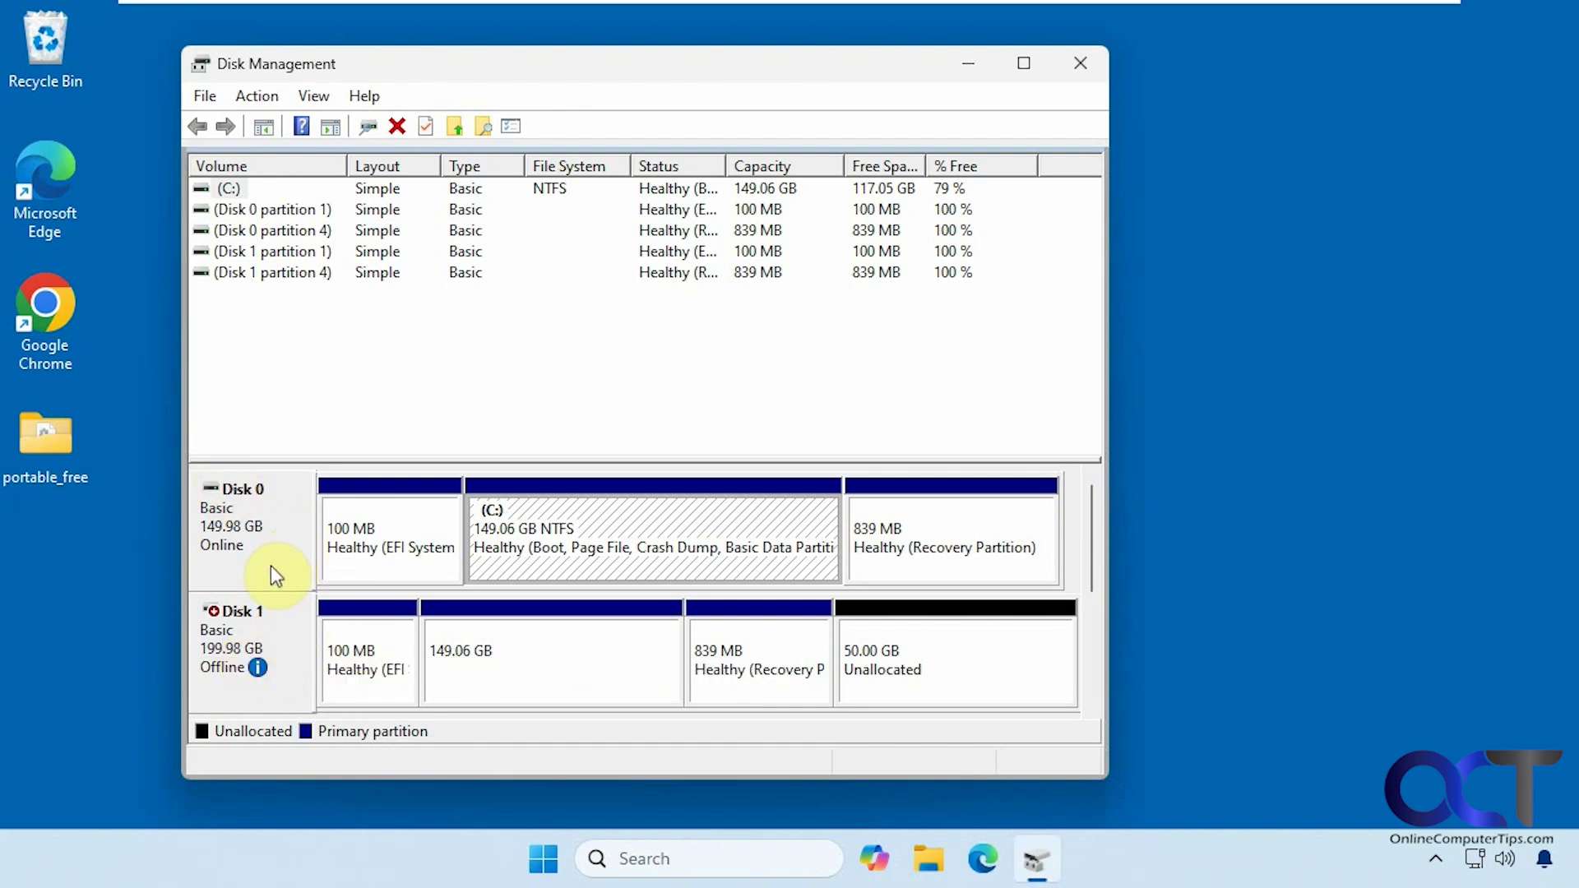
click(891, 668)
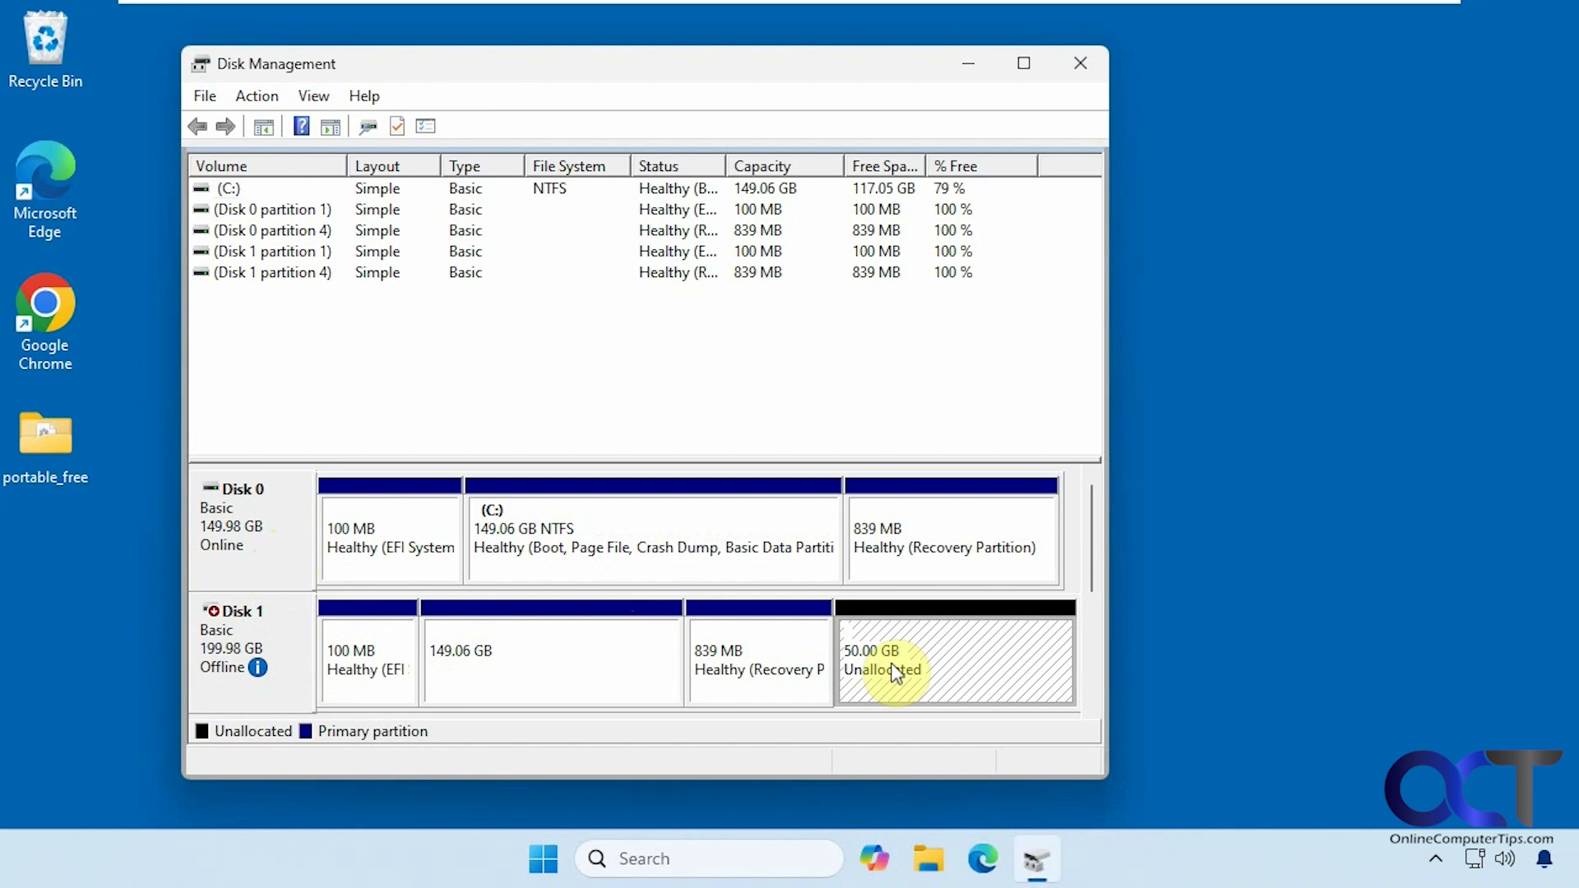
right_click(903, 667)
right_click(643, 666)
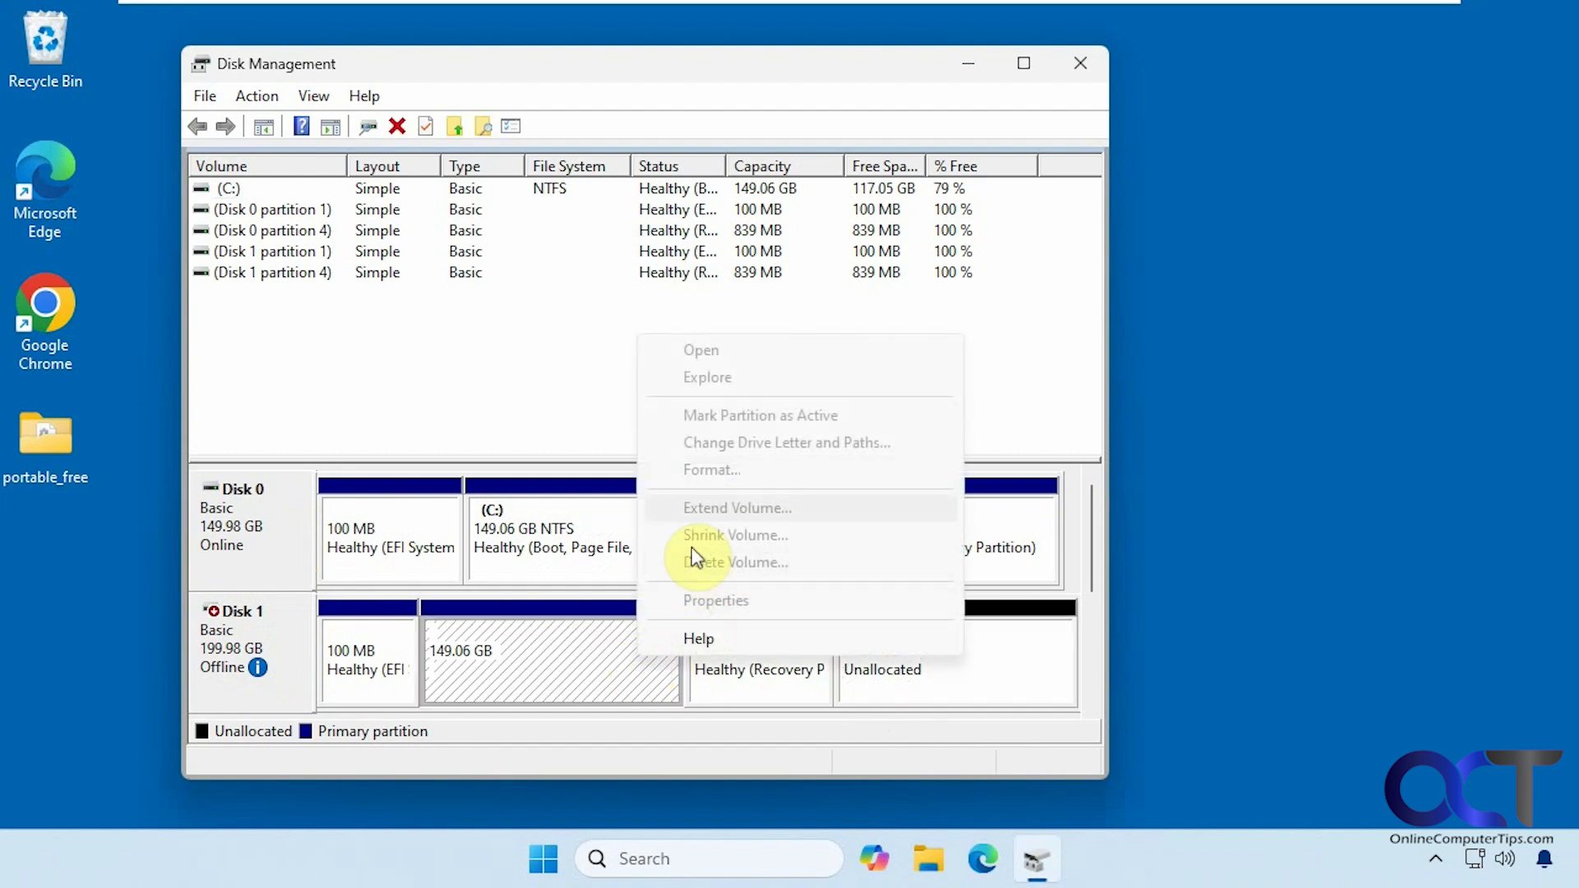
click(997, 669)
click(758, 670)
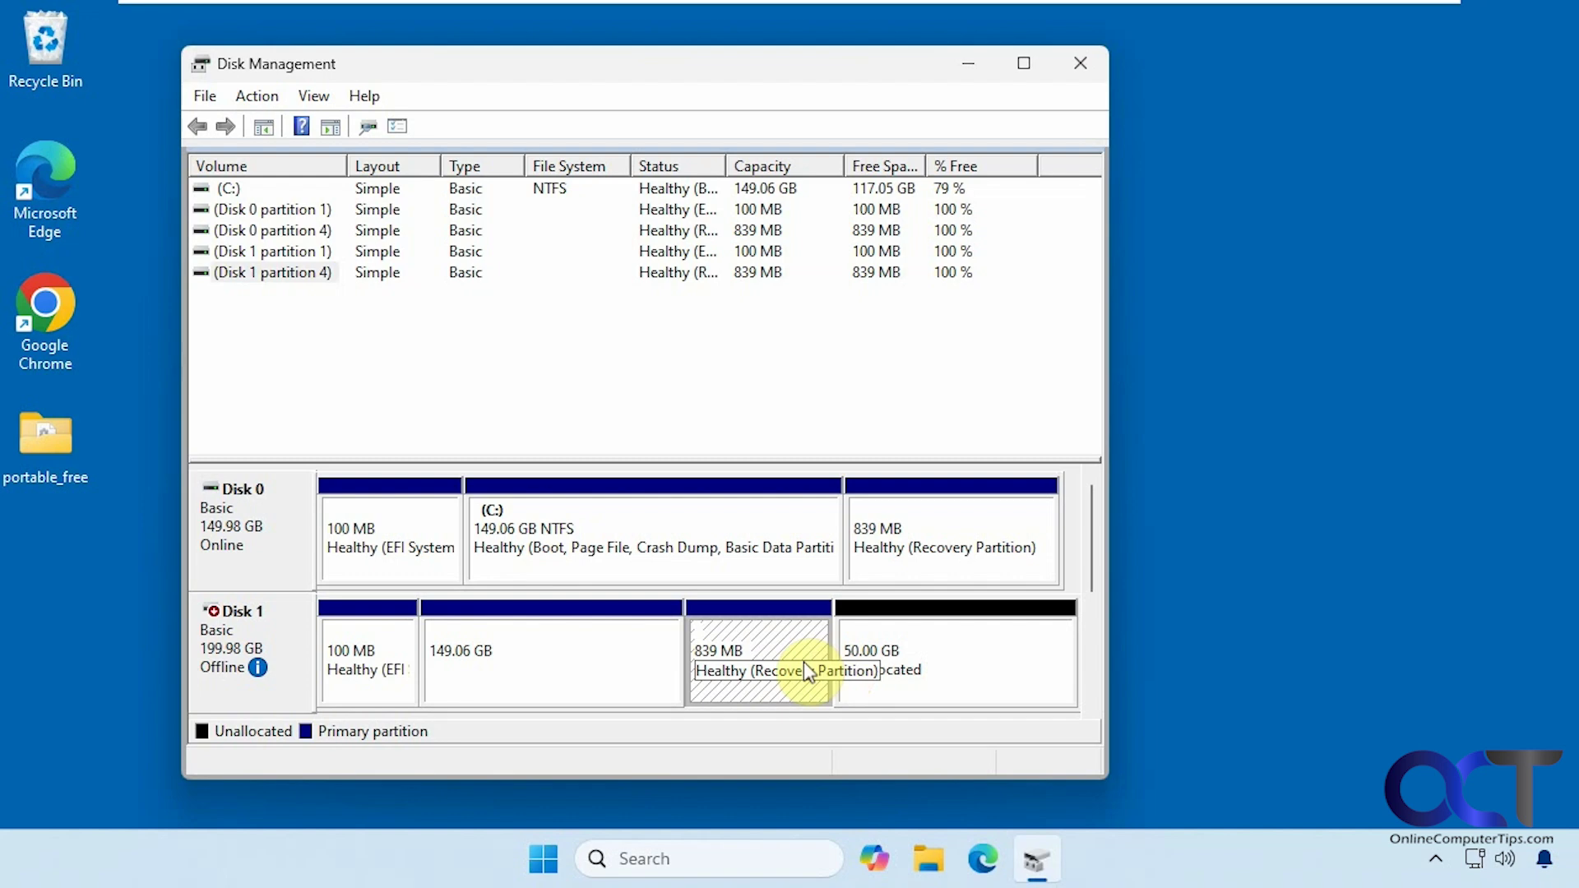
right_click(763, 656)
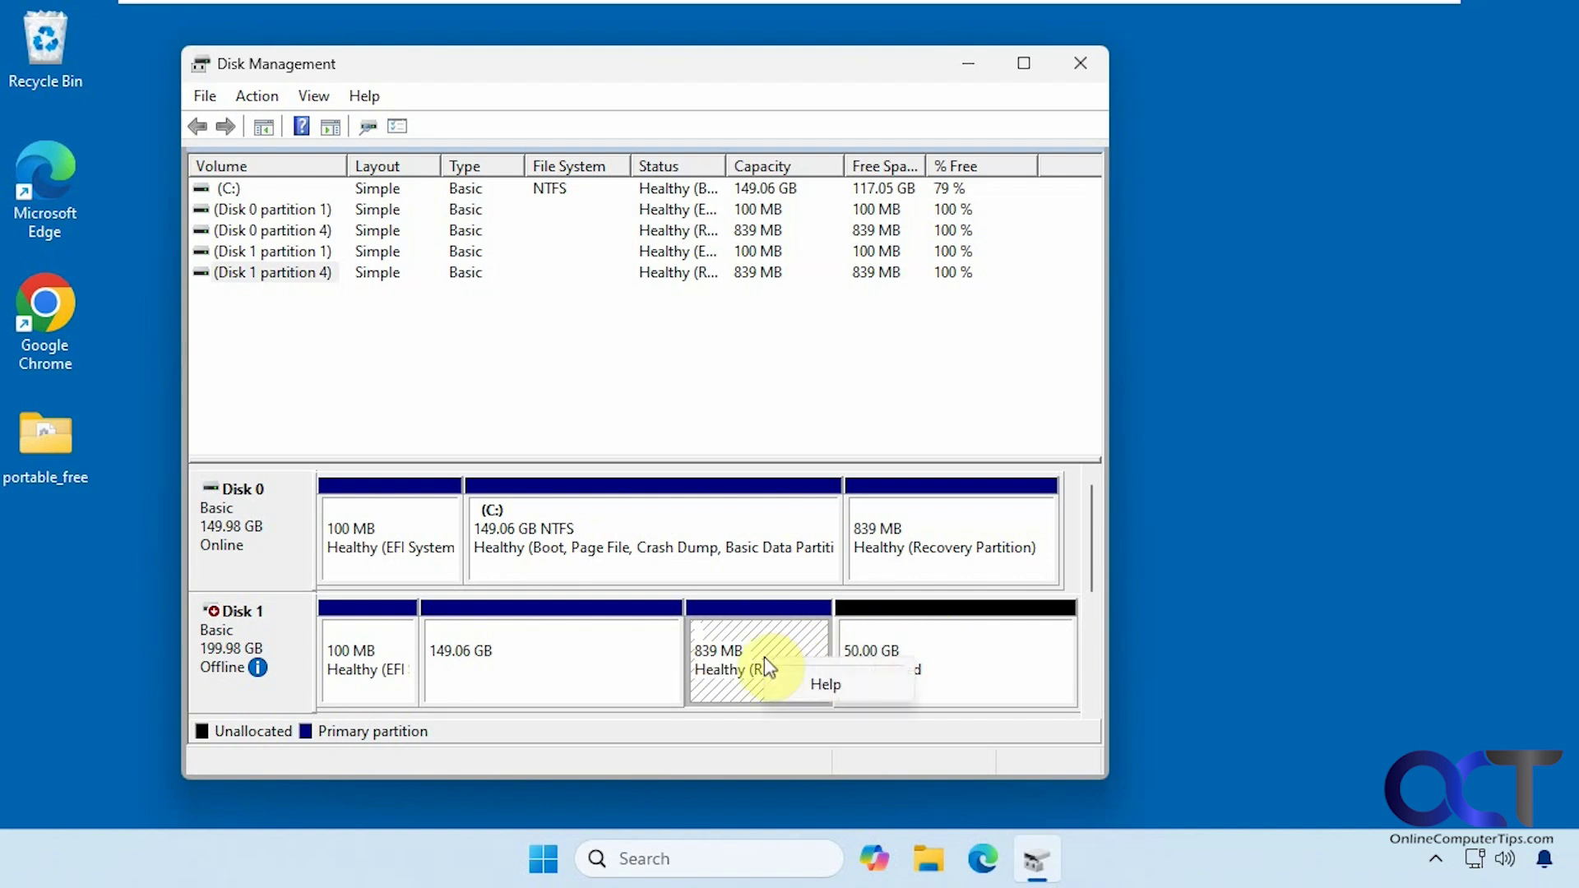
click(738, 660)
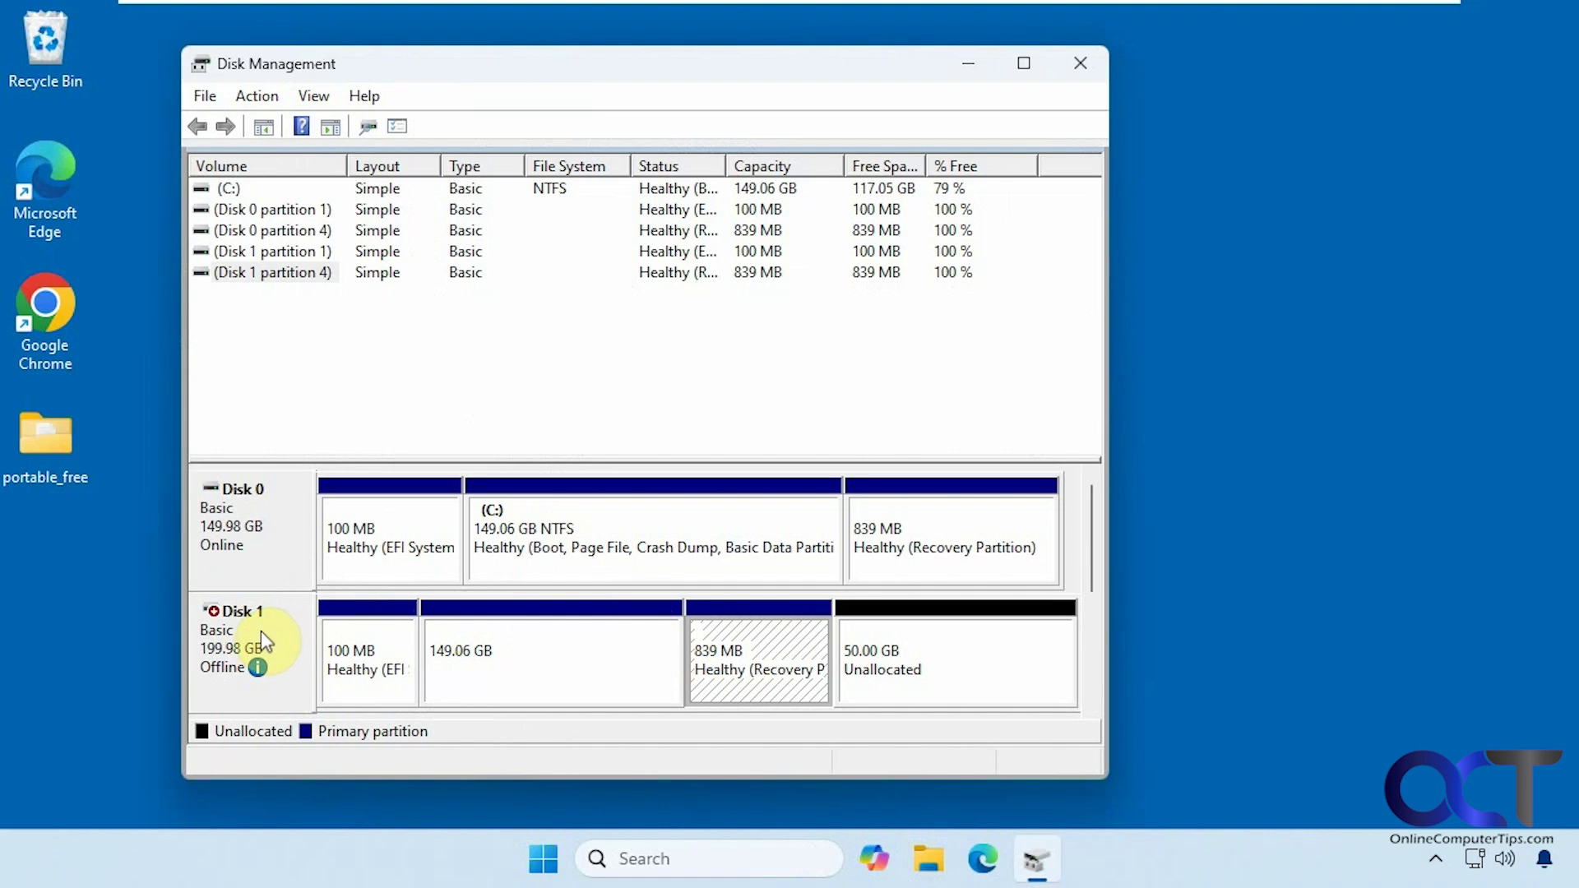
click(274, 568)
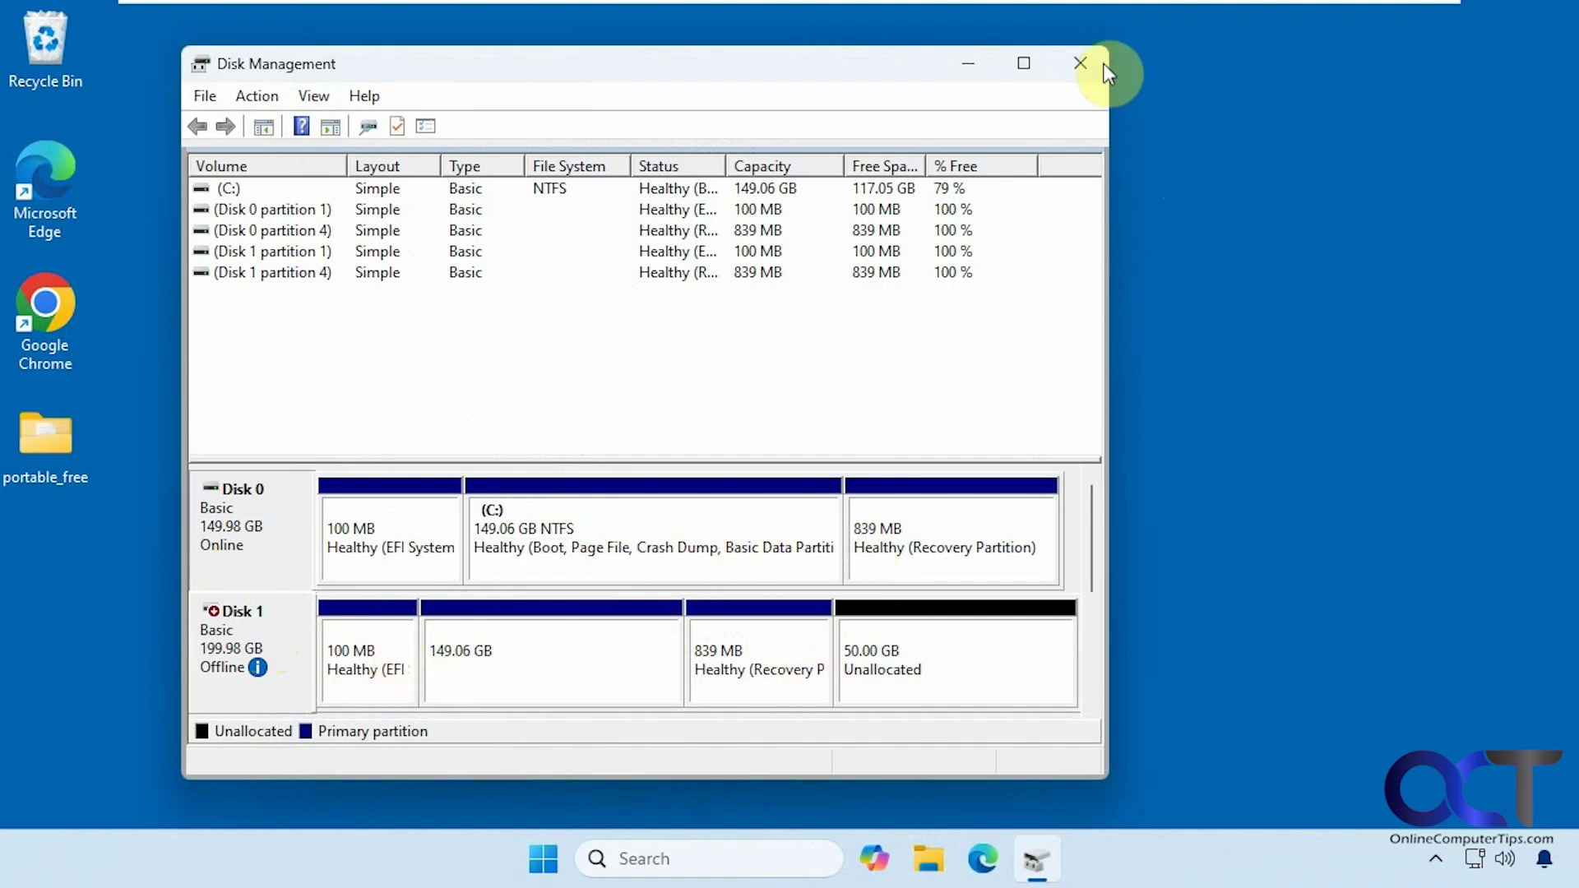
- Close Disk Management and bring up the Start menu power options
click(1080, 63)
click(570, 857)
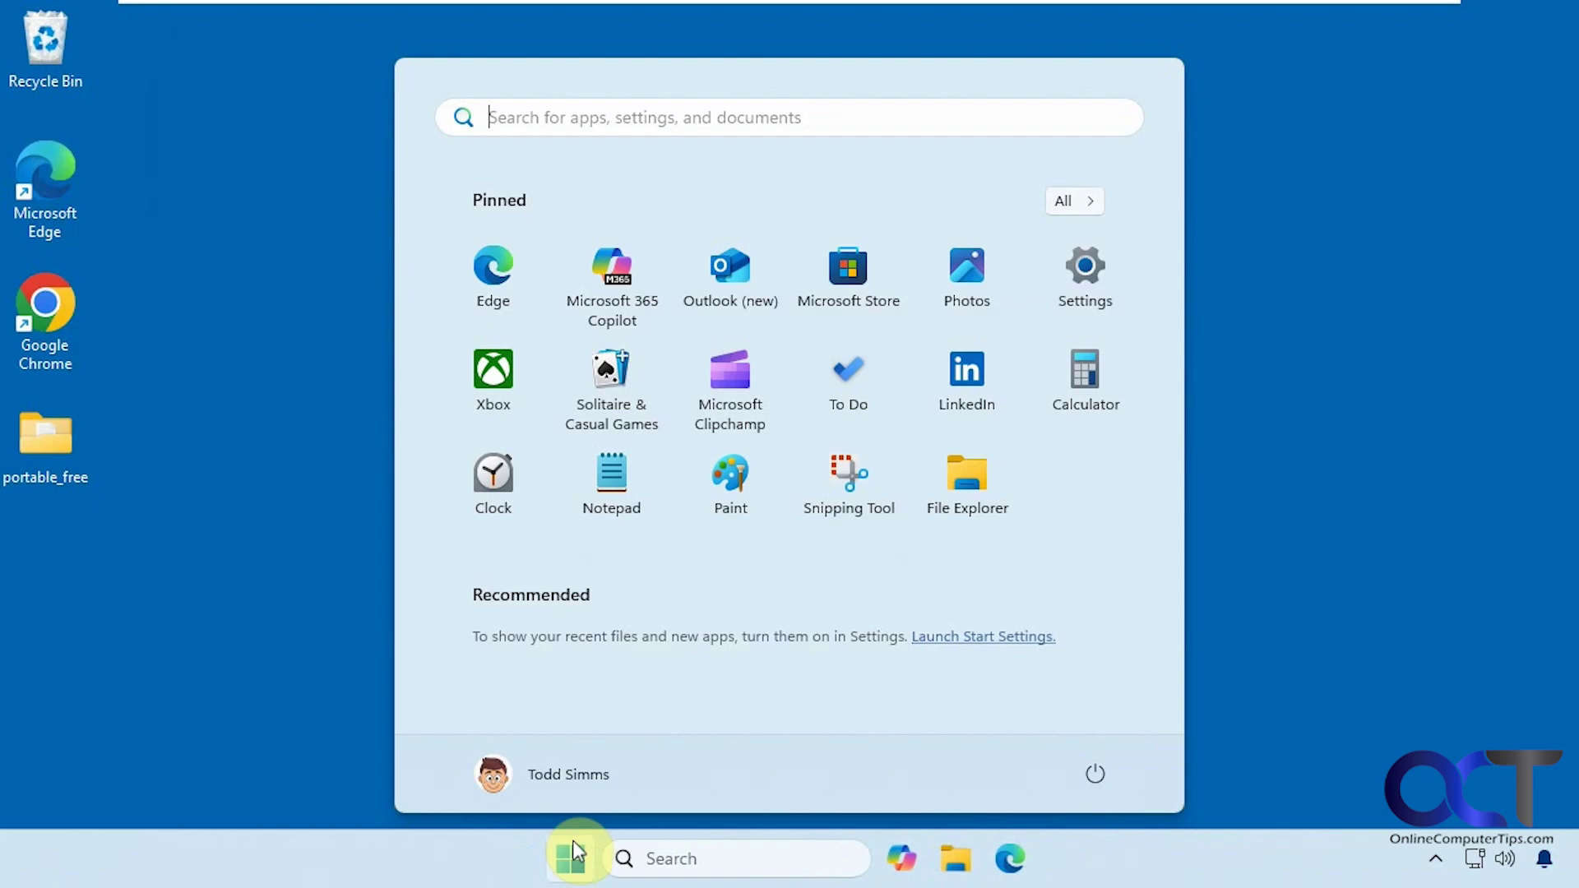
click(1094, 772)
key(Escape)
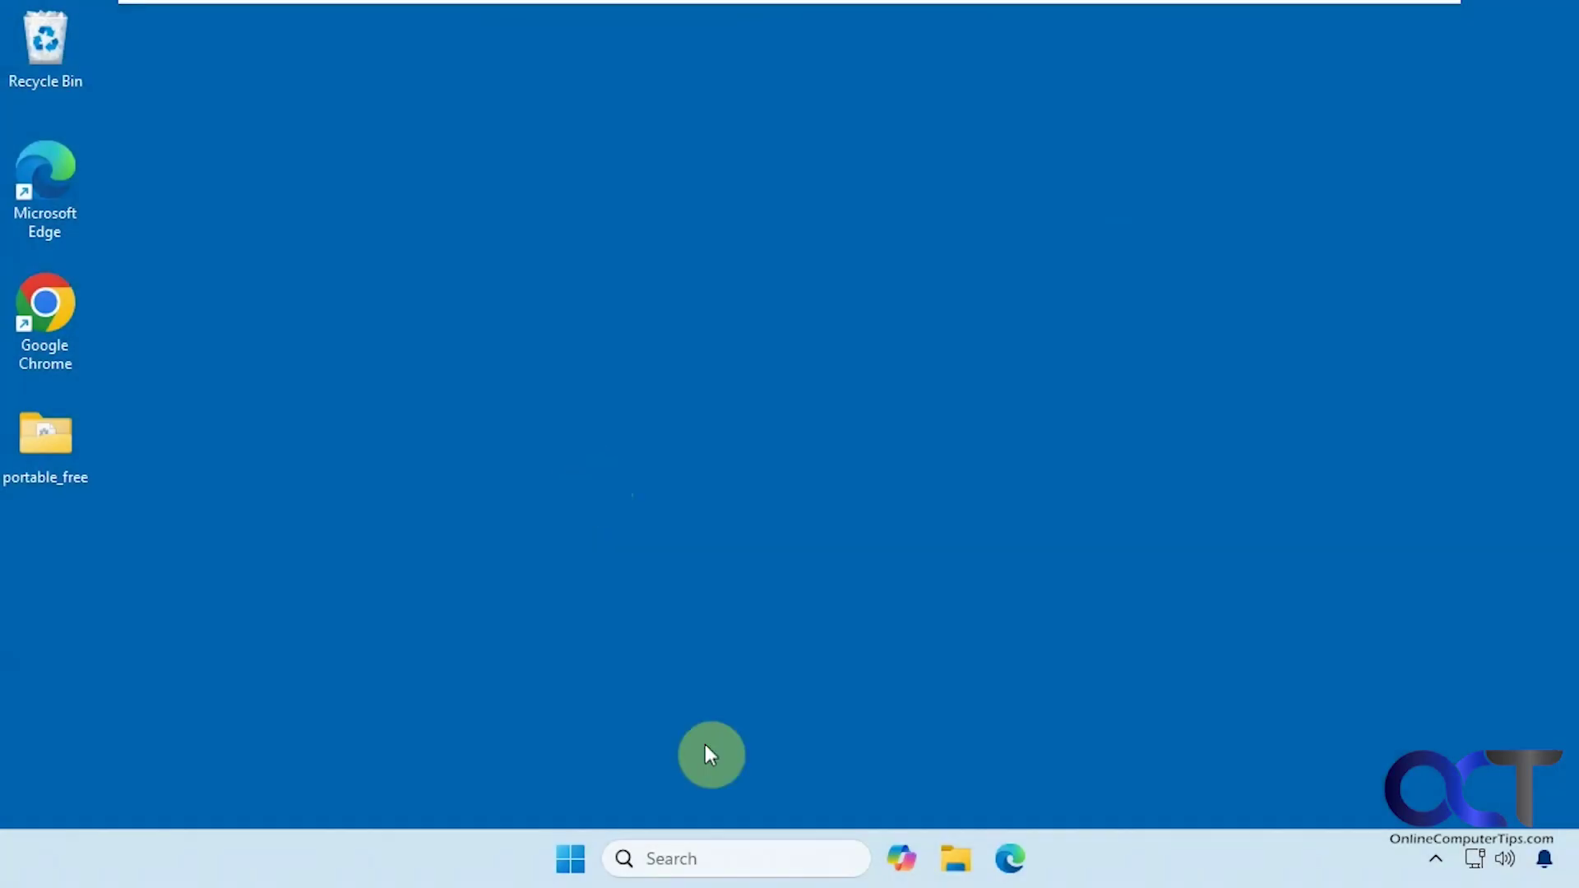
- Reopen Disk Management by searching 'disk ma'
click(687, 847)
text(di)
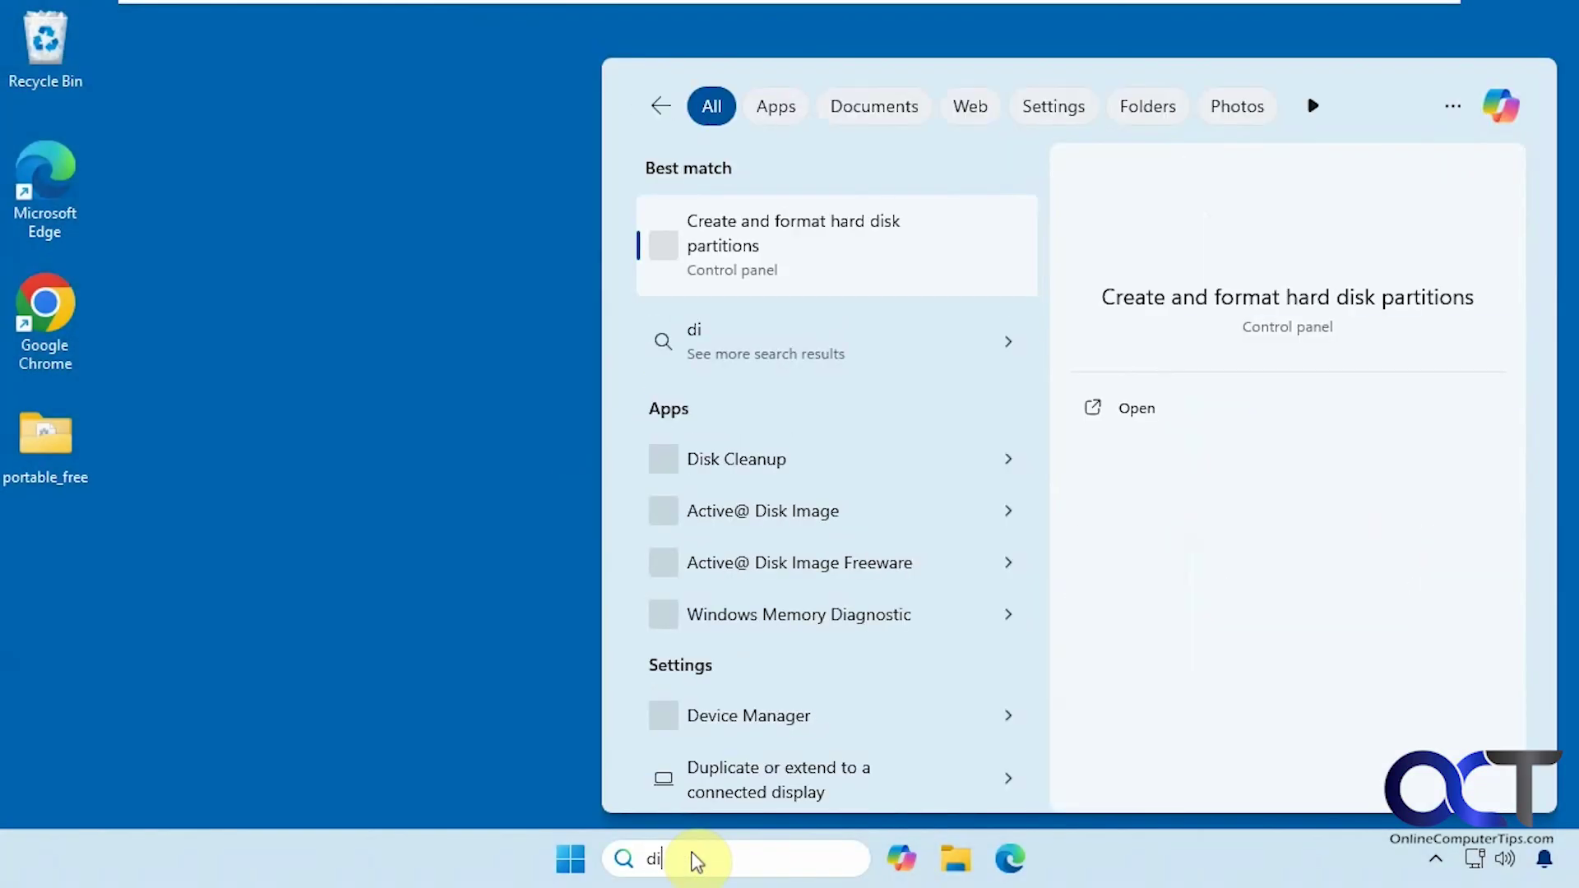
text(sk ma)
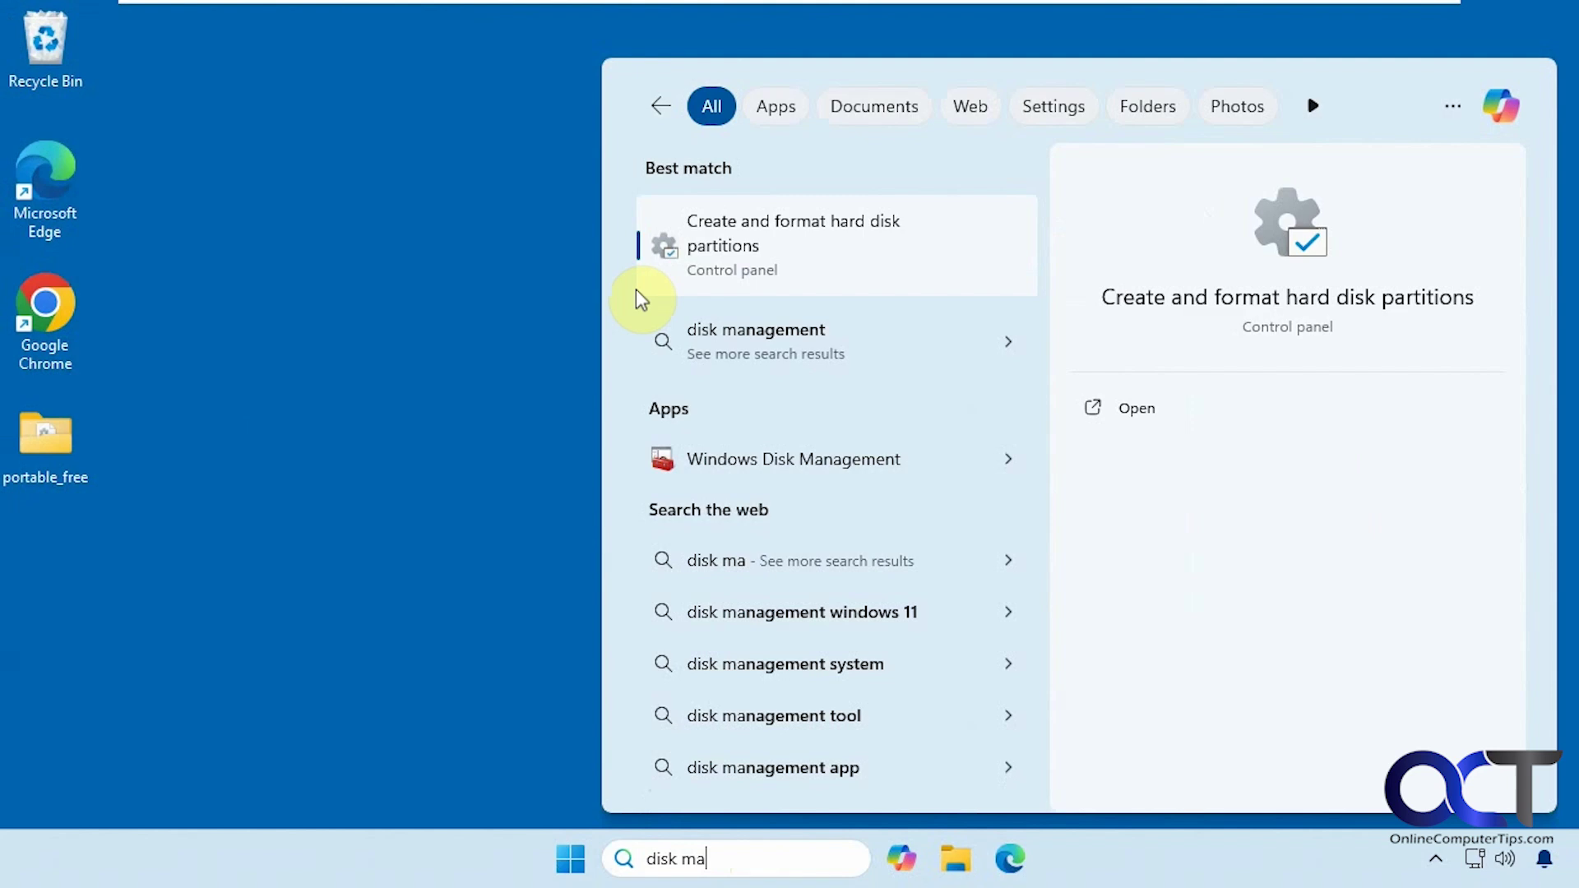
click(653, 280)
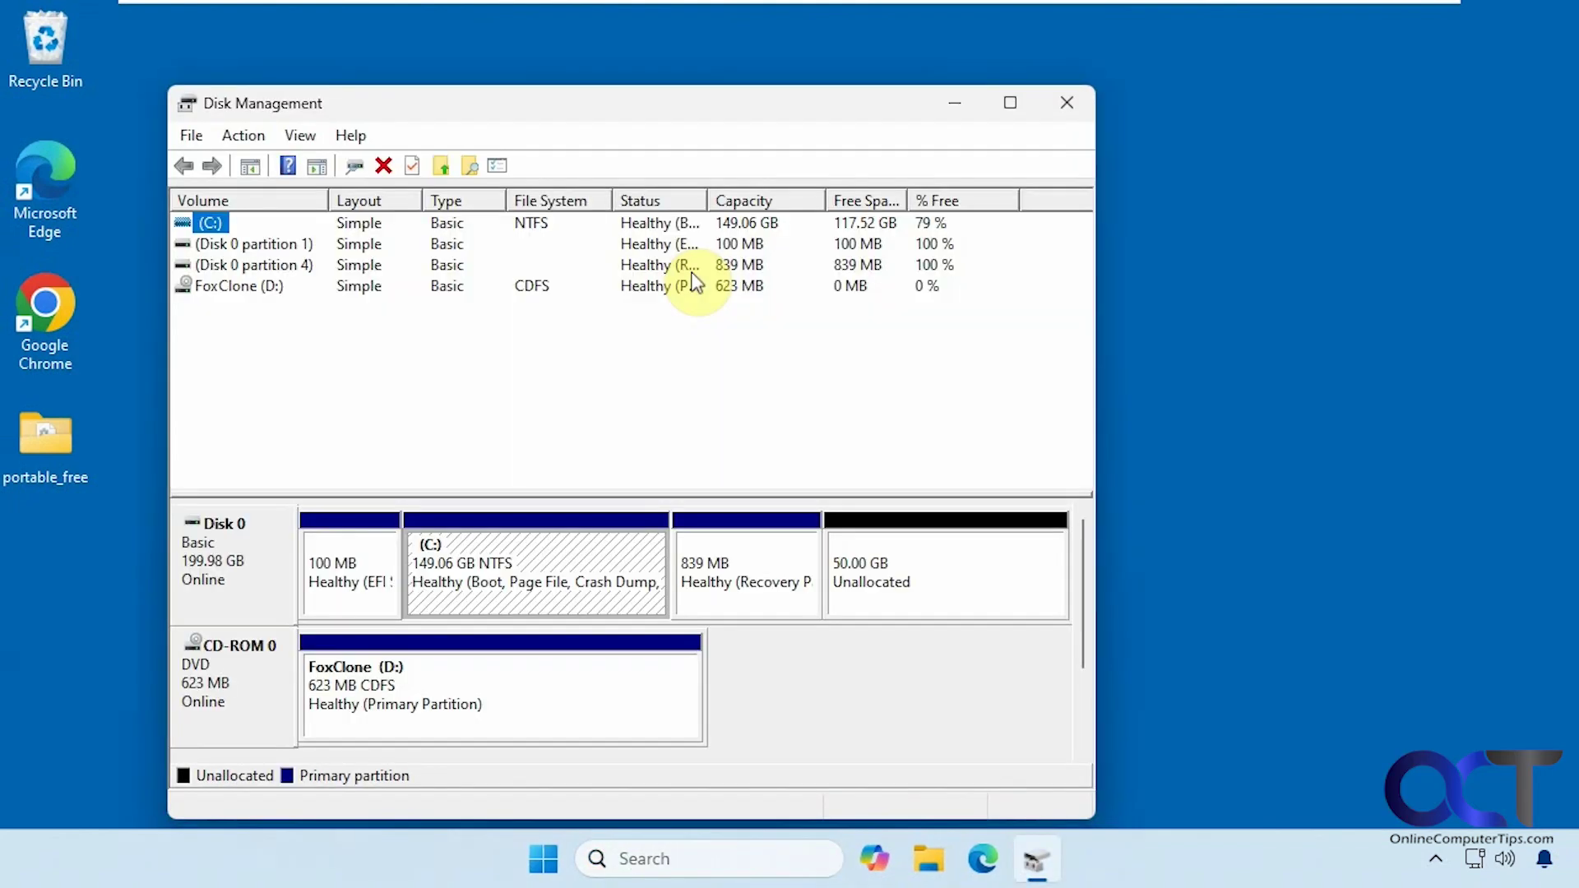
- Enlarge the graphical disk map and select the 839 MB Recovery partition
drag(720, 492, 720, 426)
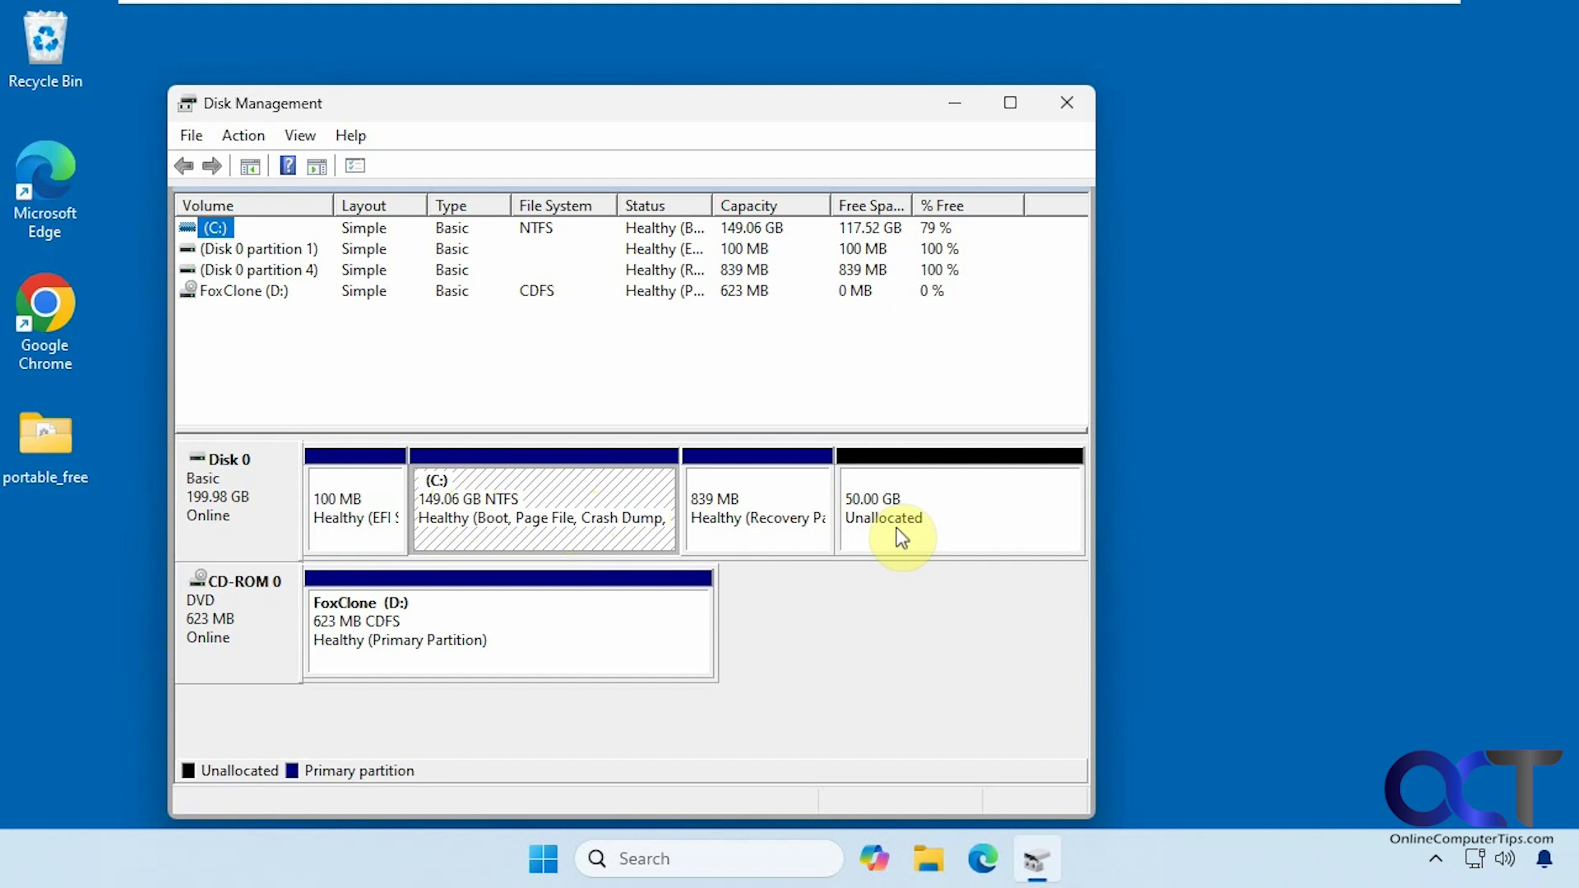
click(707, 506)
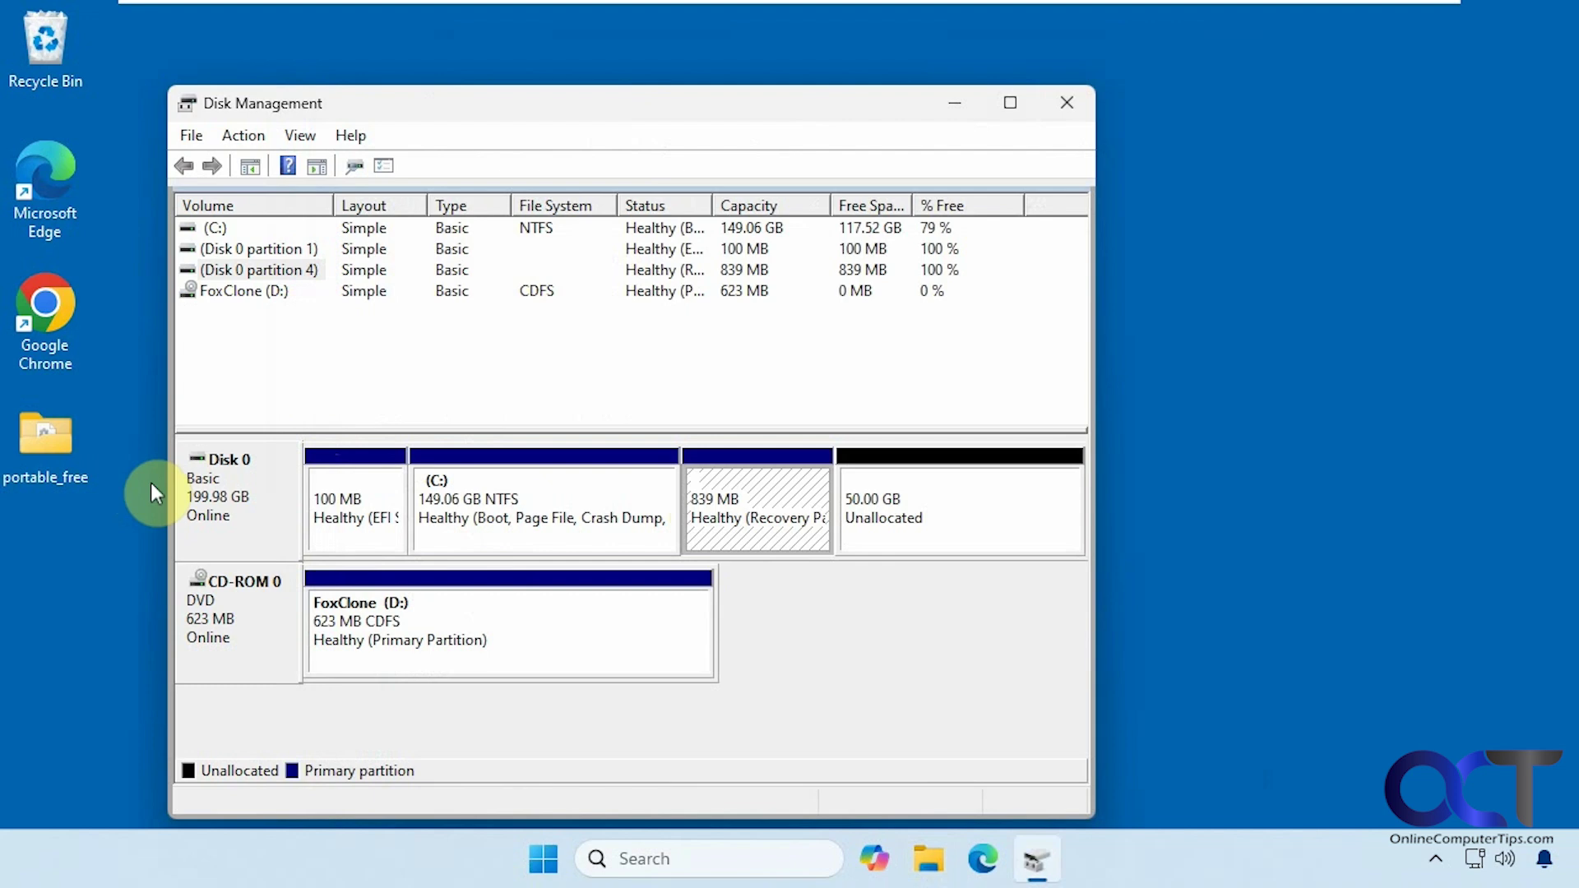
- Launch NIUBI Partition Editor from portable_free's npe.exe, approve UAC, and maximize it
double_click(57, 457)
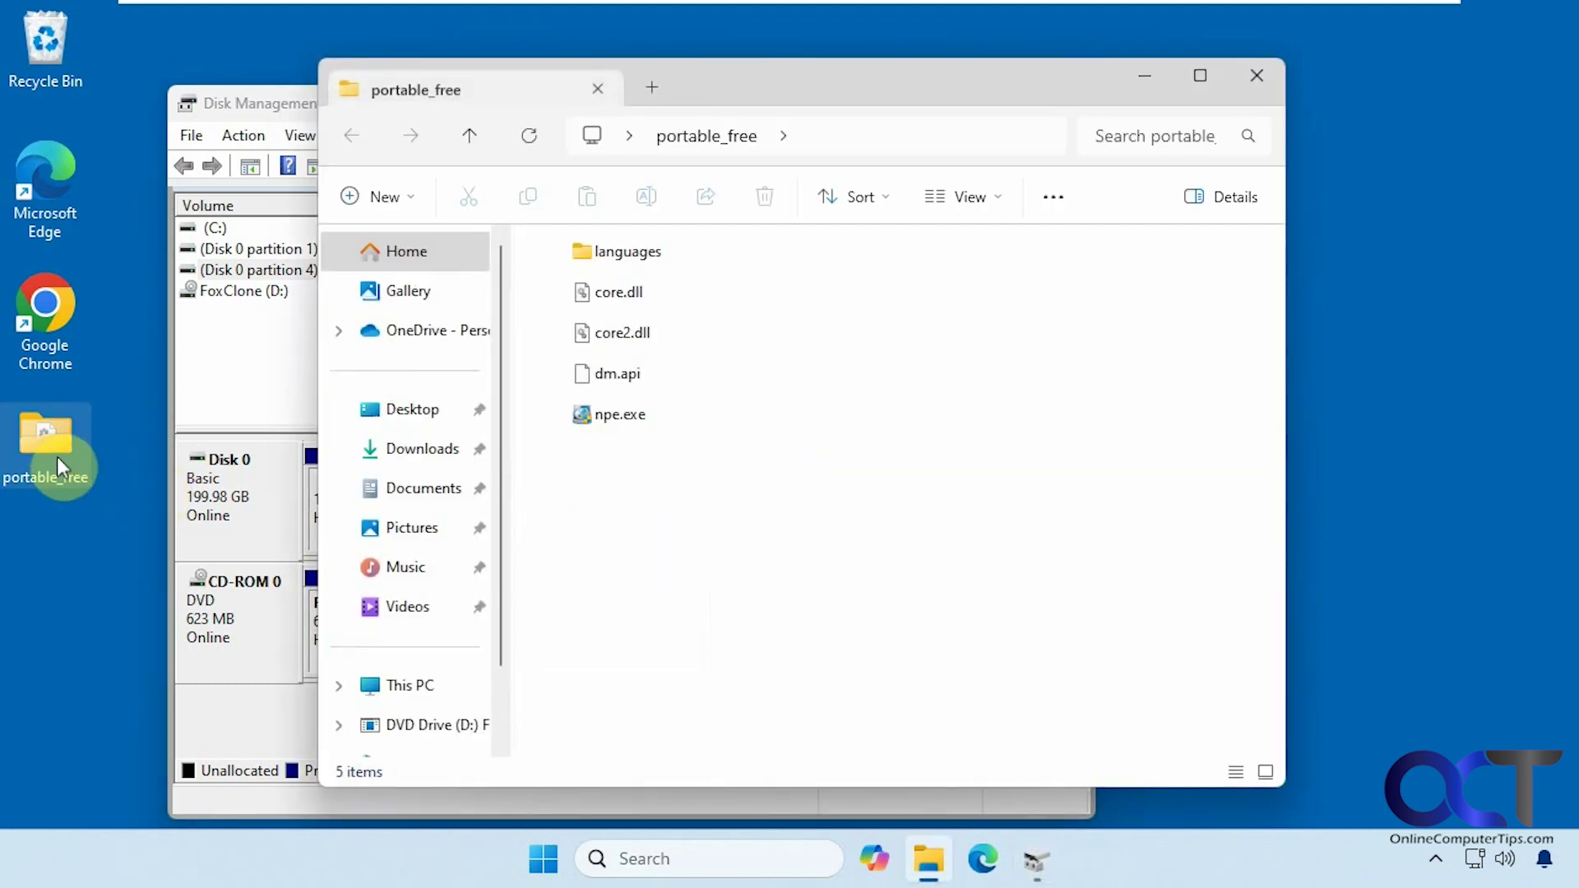
double_click(629, 422)
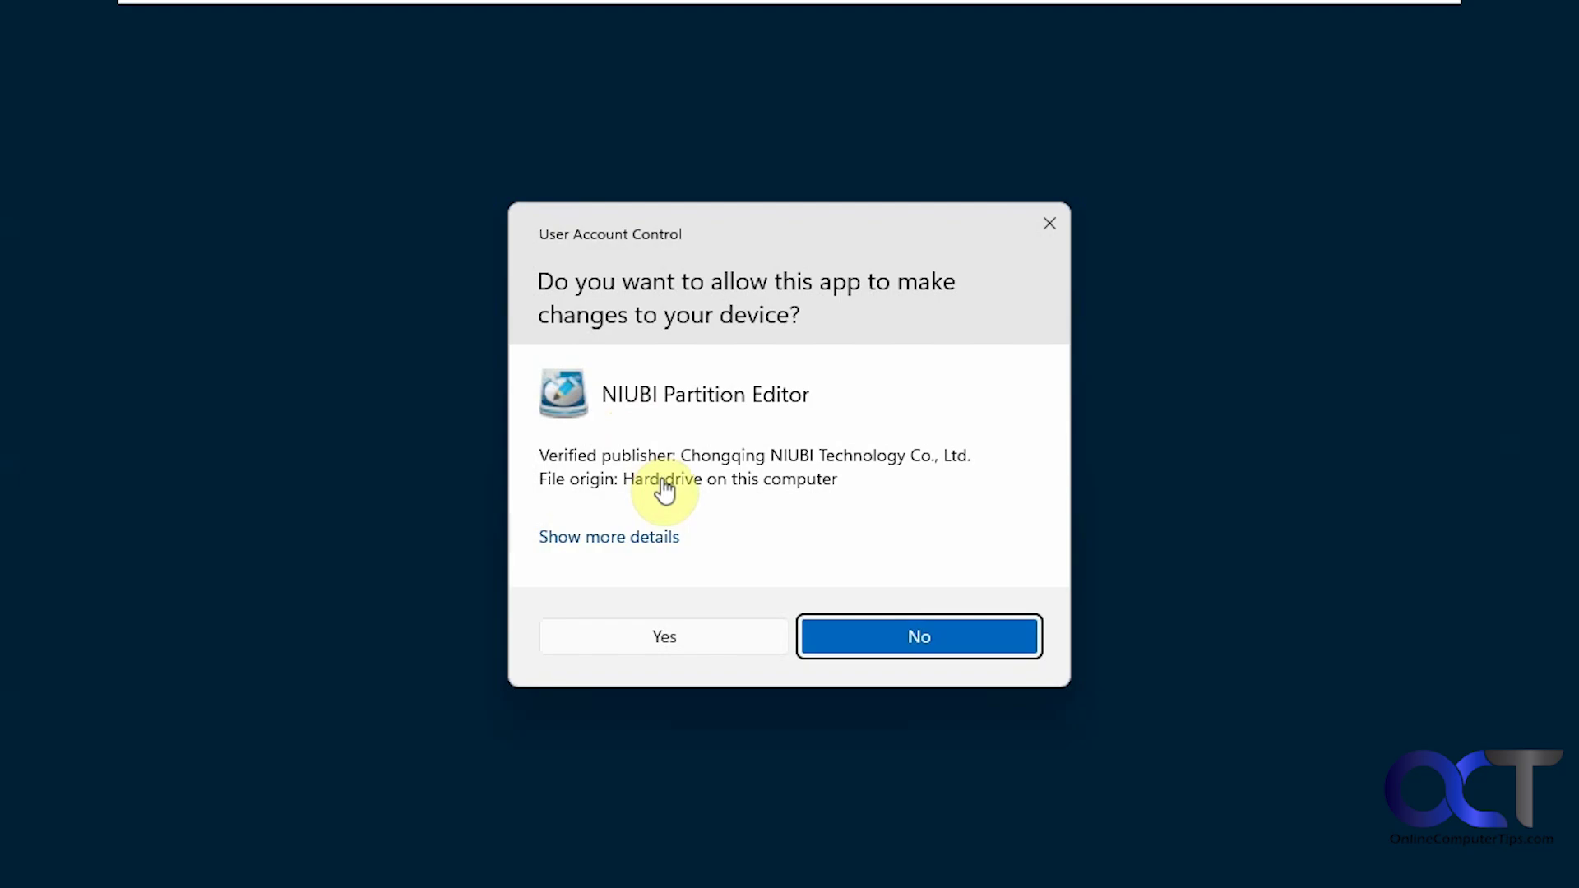
click(668, 638)
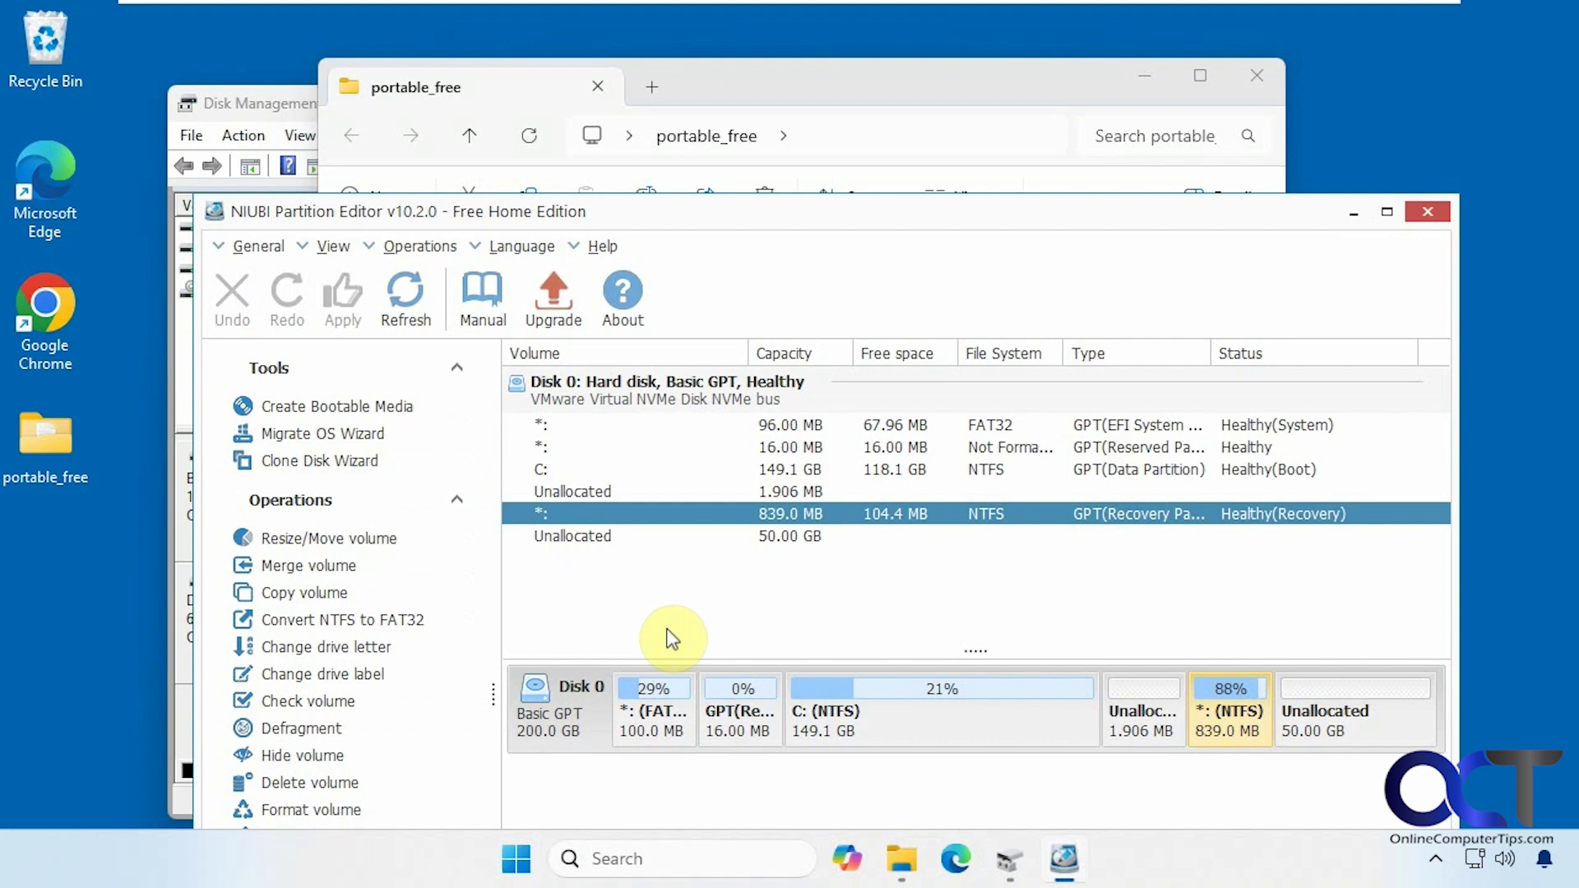
click(1398, 212)
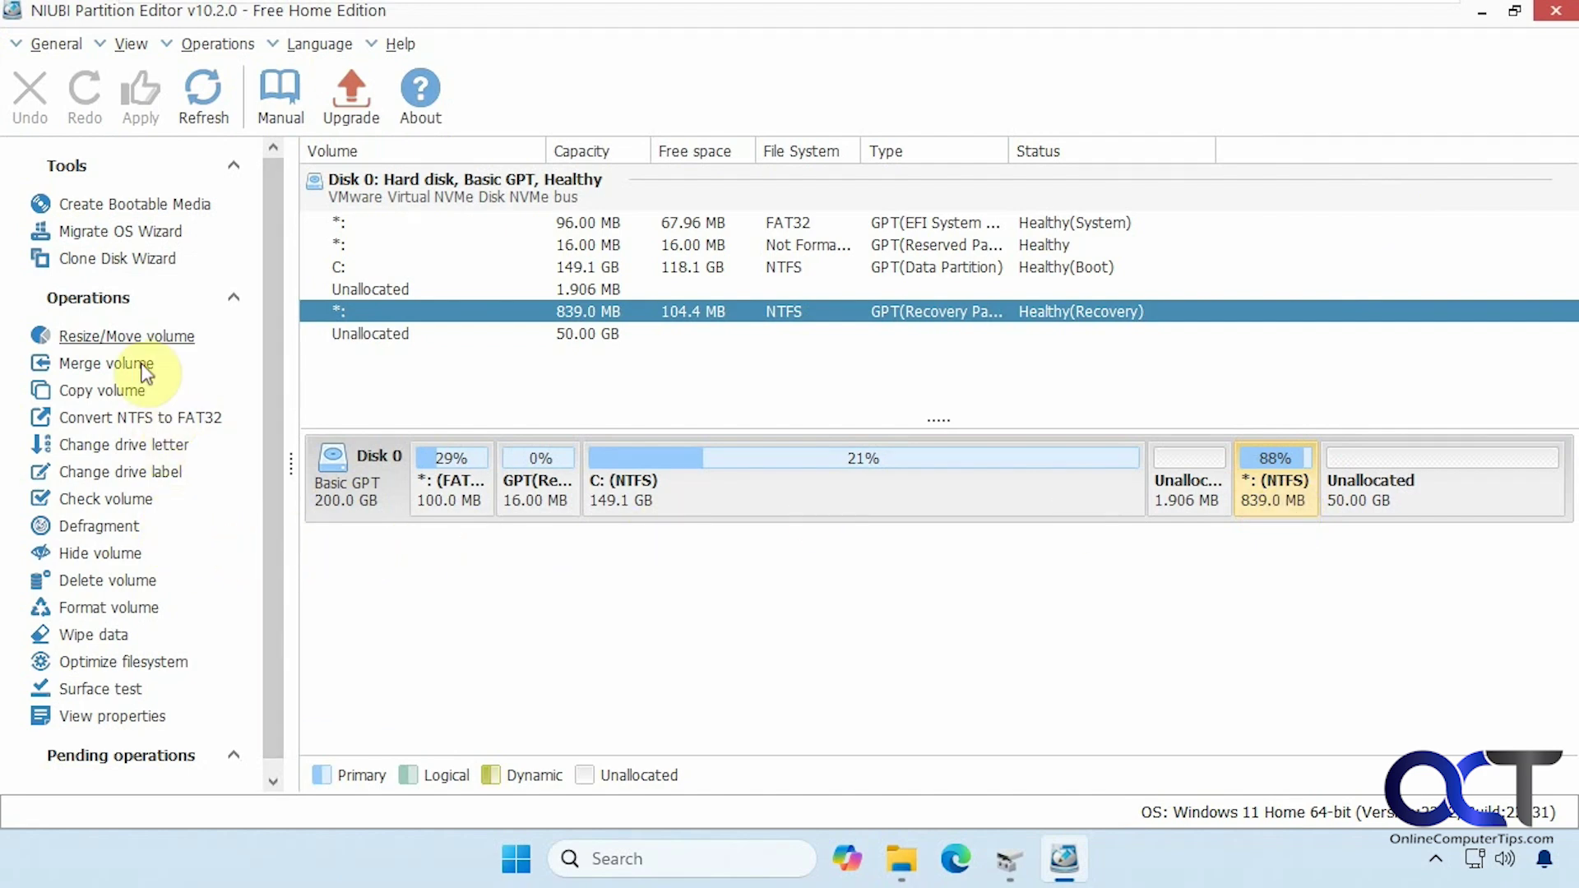
- Move the 839.0 MB recovery partition to the end of Disk 0
click(140, 338)
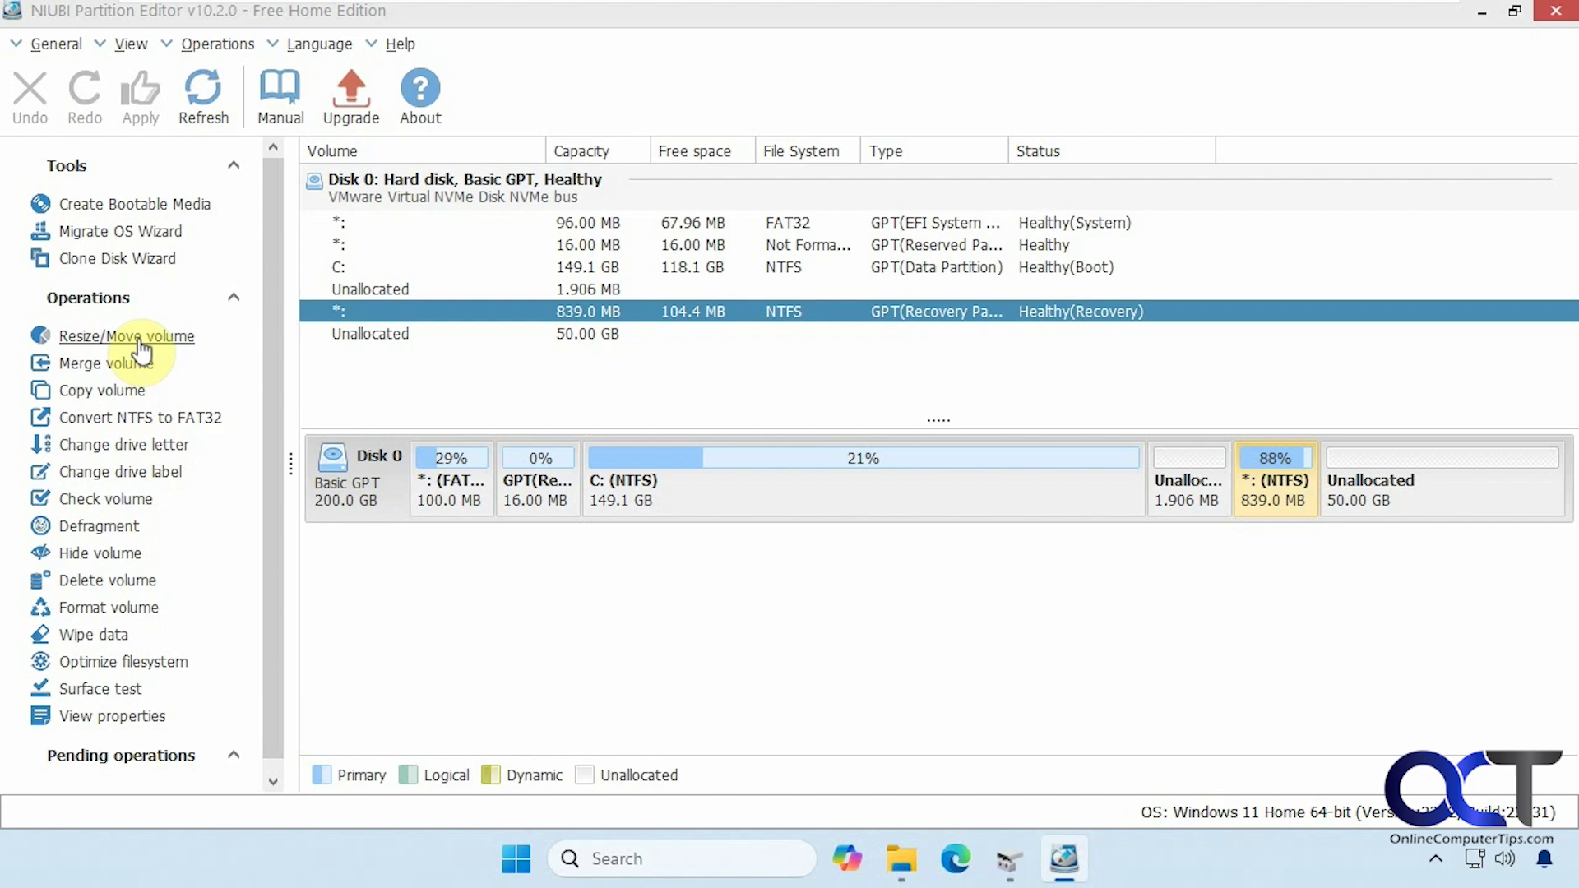
drag(403, 262, 1207, 297)
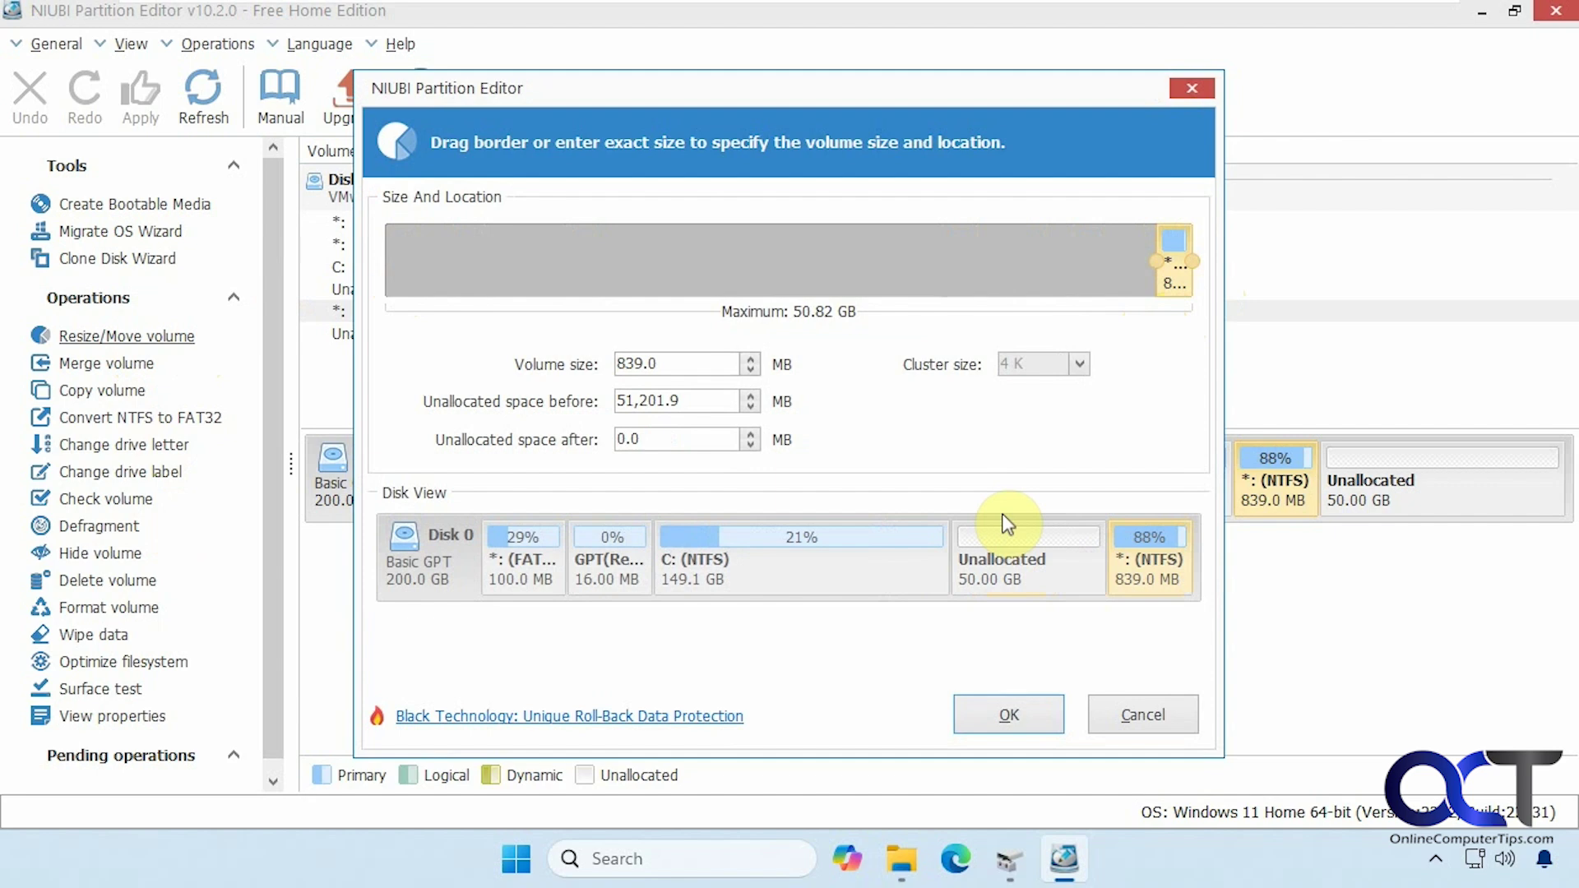
click(995, 700)
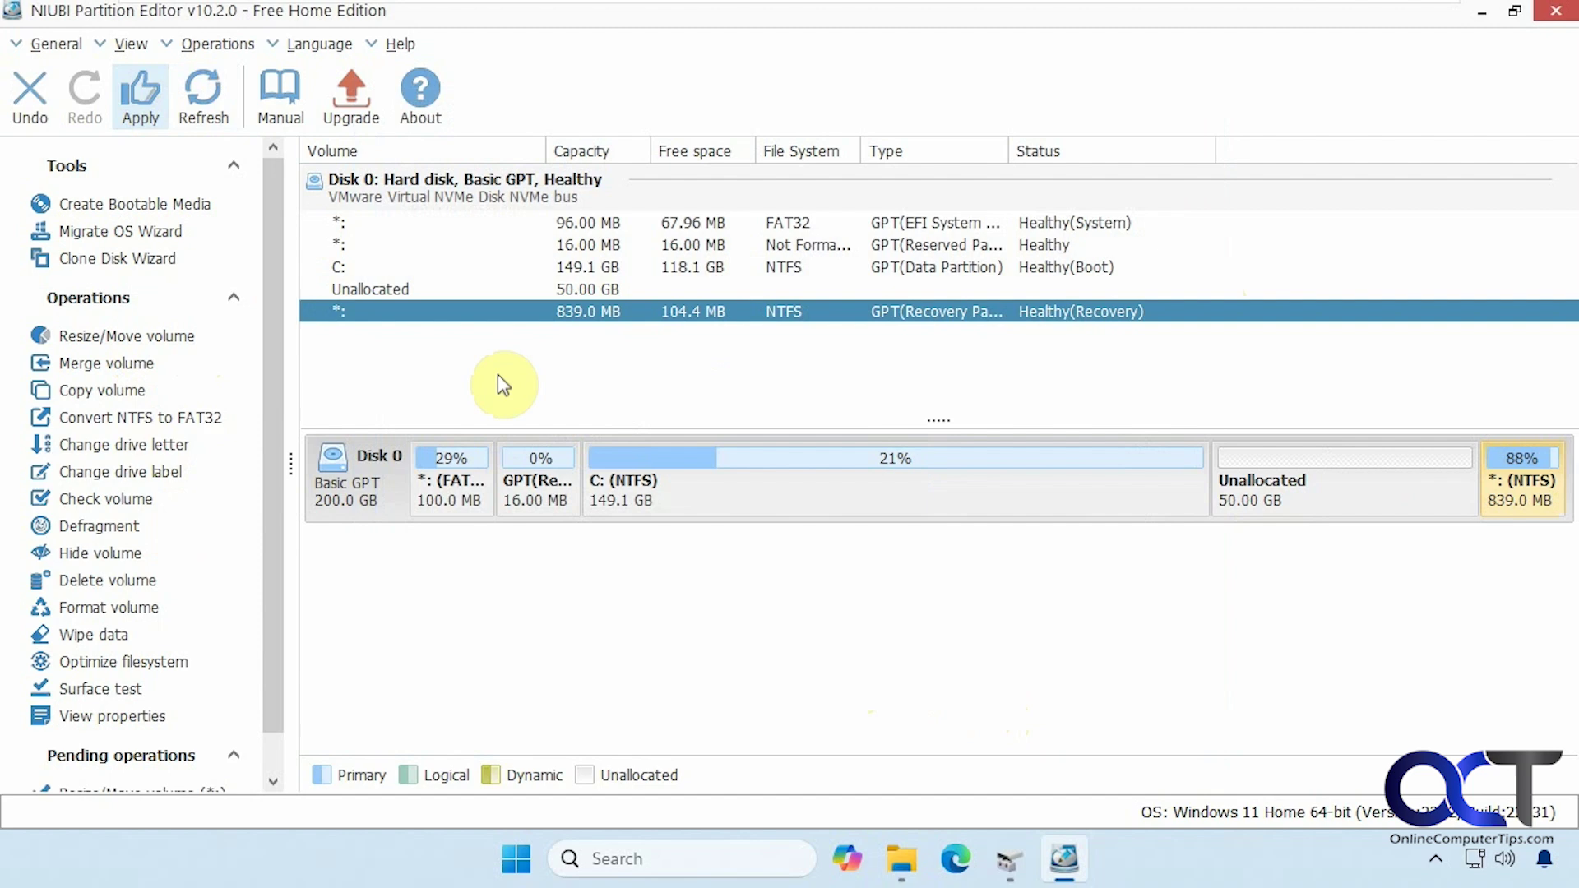
- Apply the pending move operation and close NIUBI Partition Editor
click(152, 97)
click(795, 492)
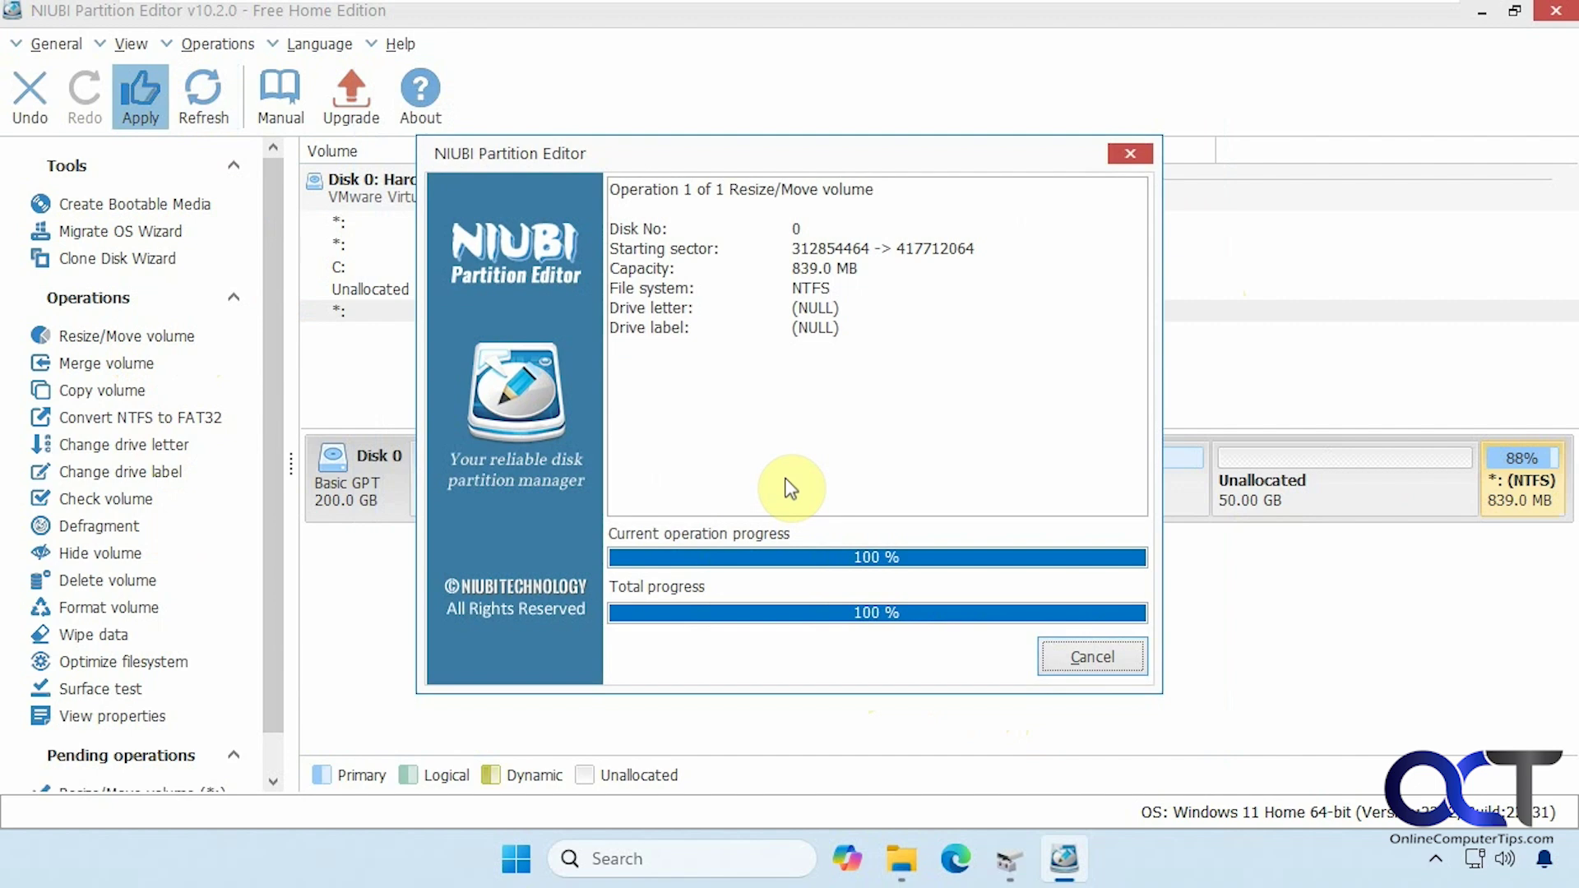
click(792, 465)
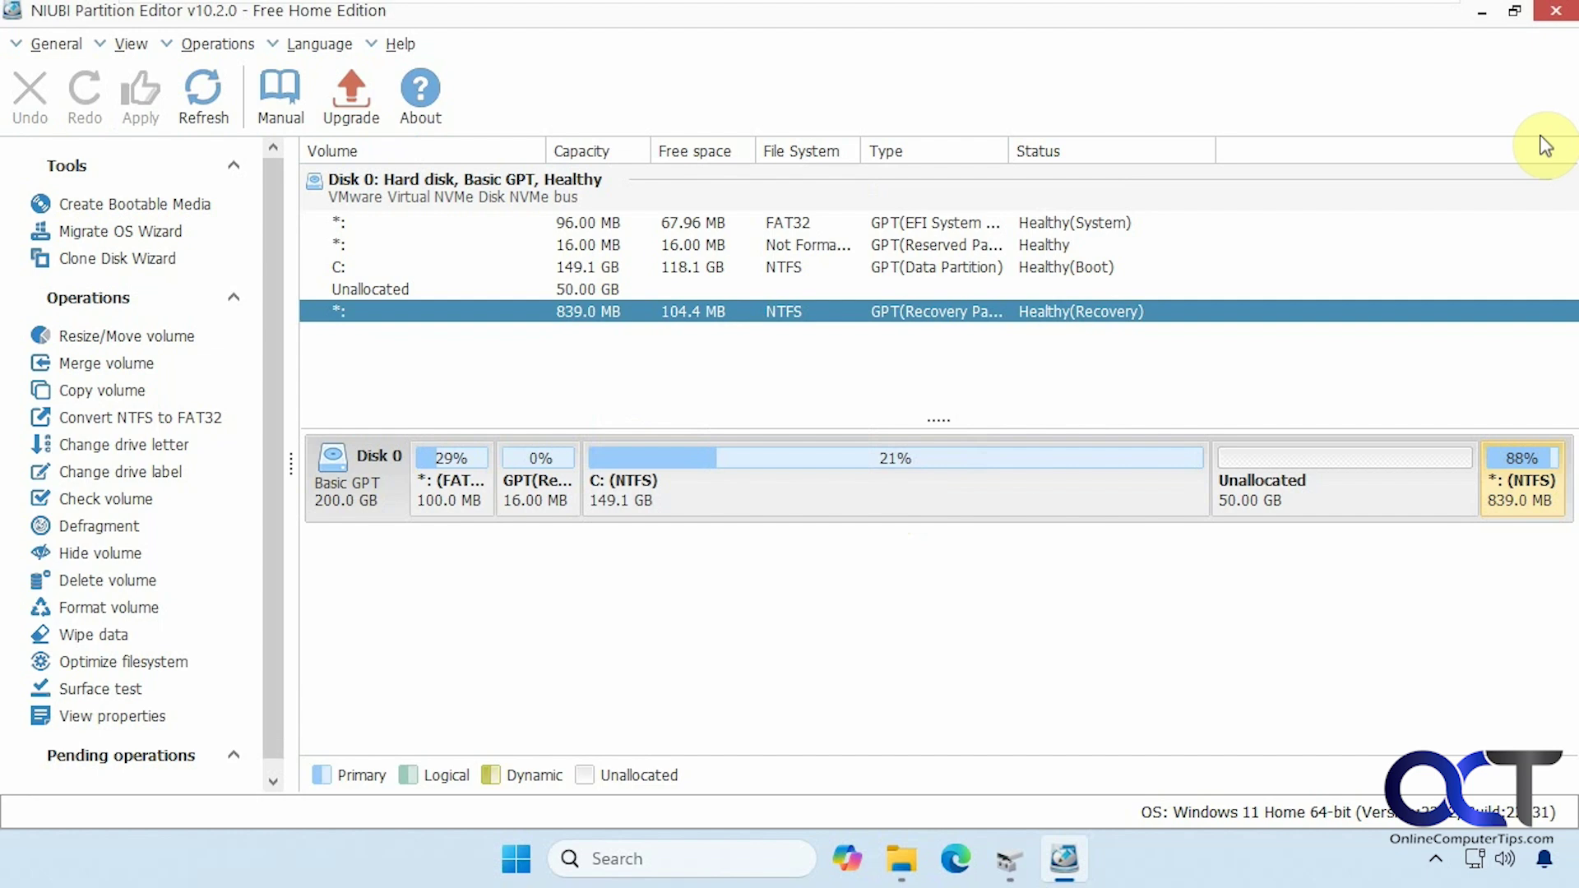
click(1555, 10)
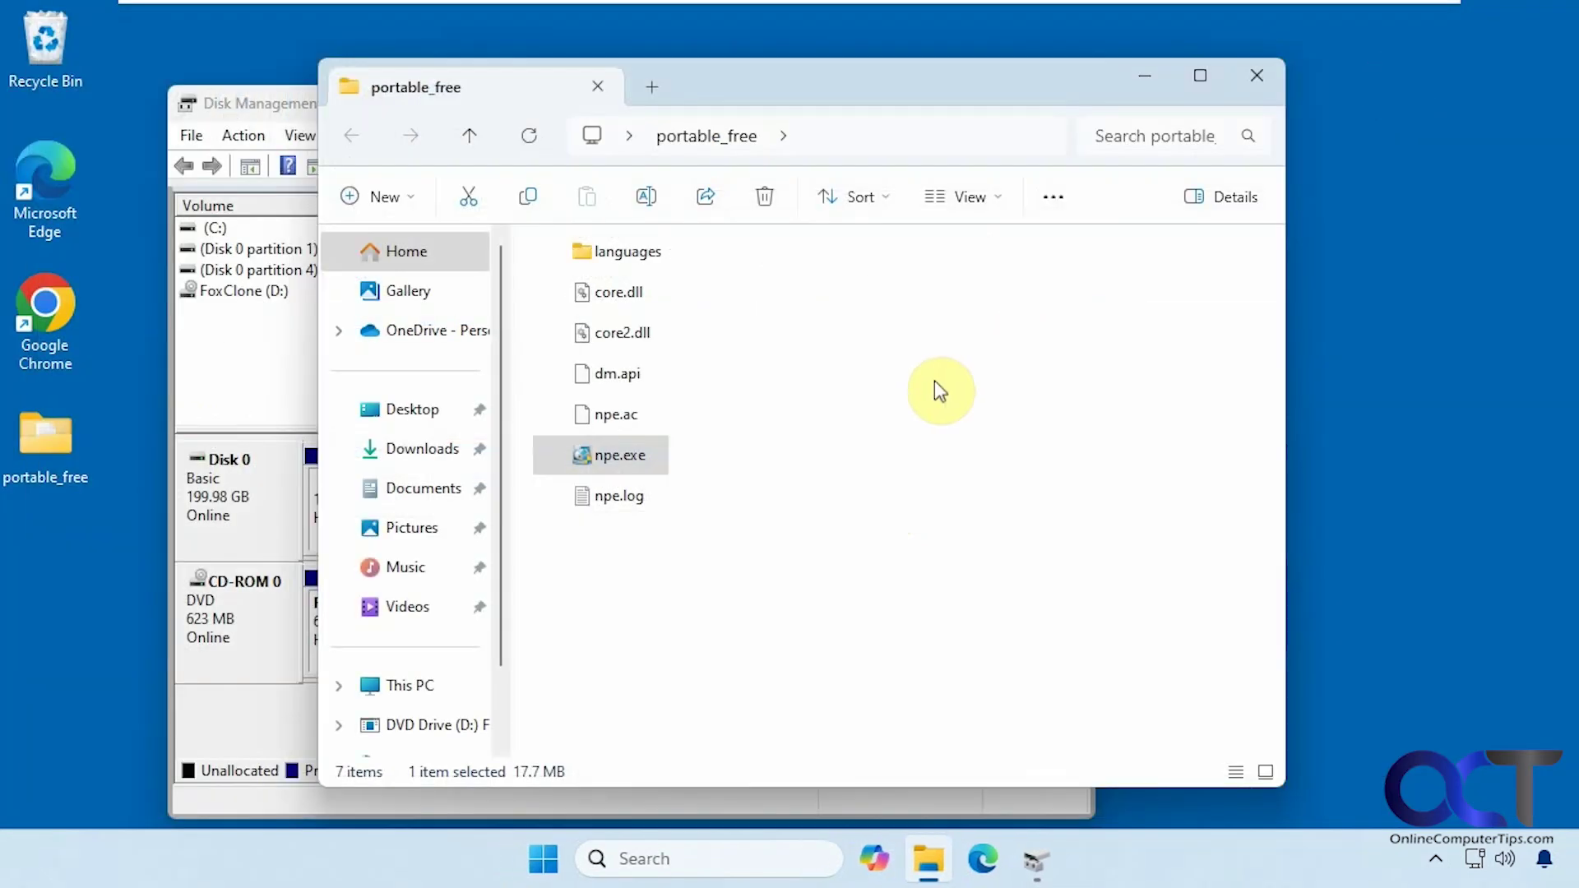
- Extend C: with all 51200 MB of unallocated space, growing it to 199.06 GB
click(1256, 75)
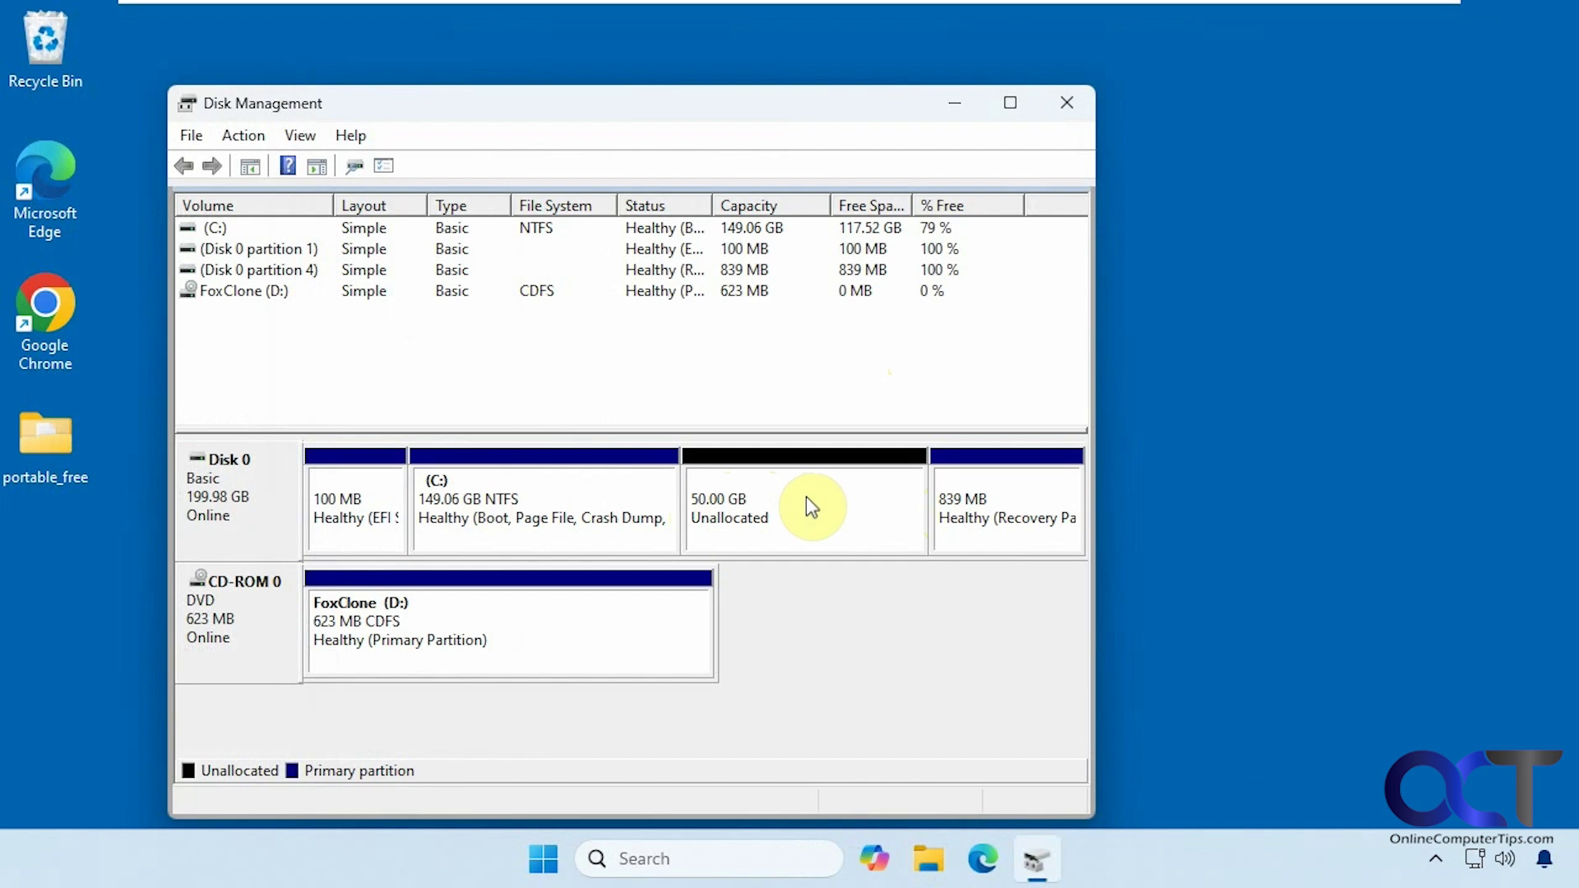
right_click(592, 508)
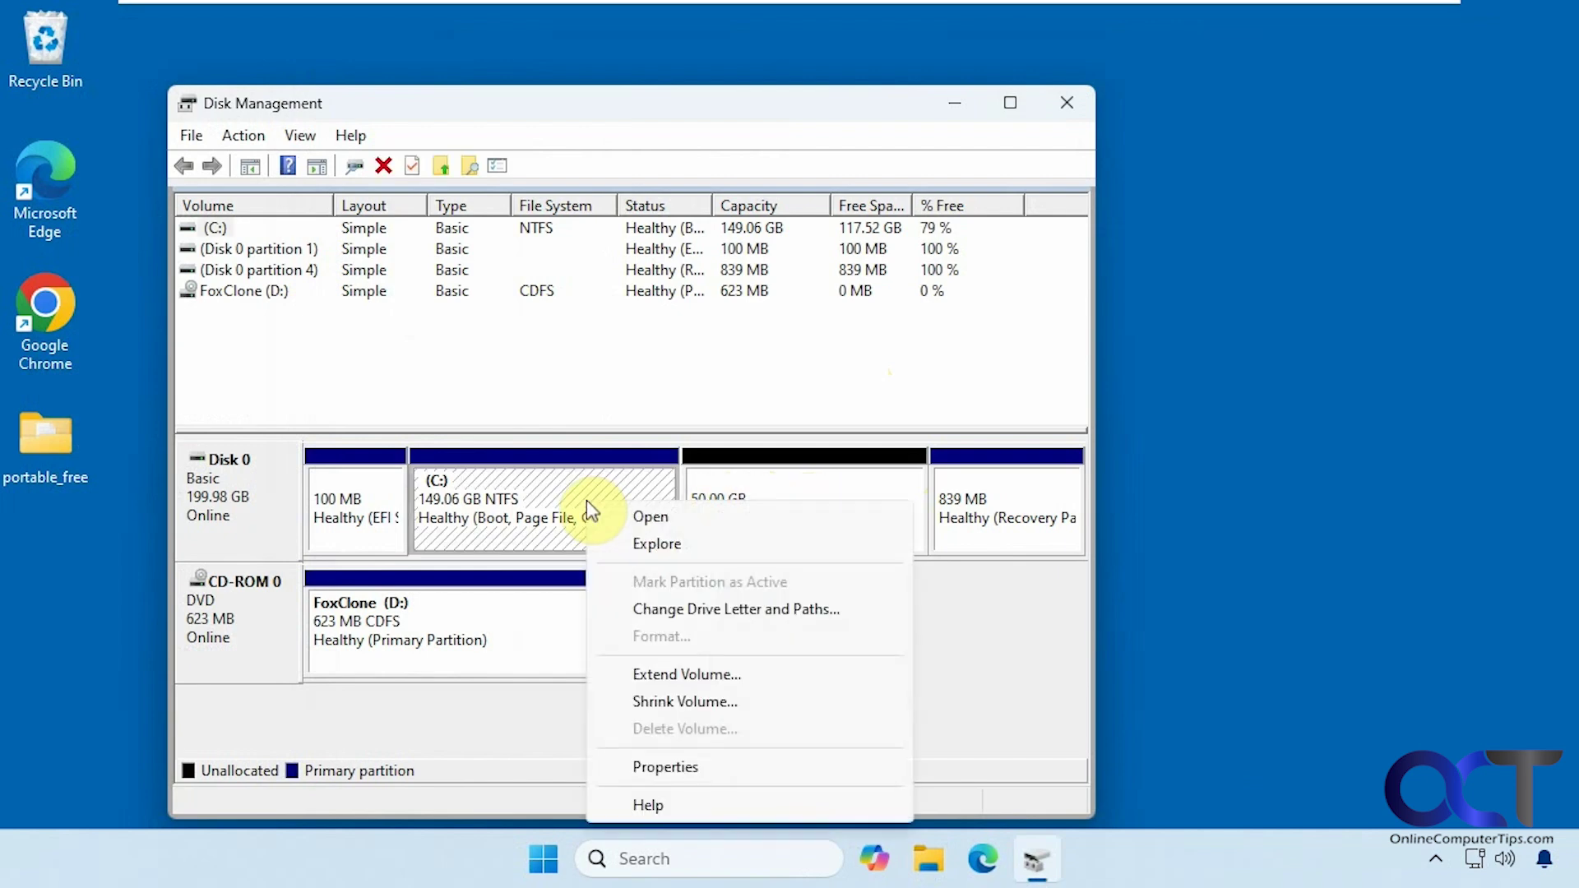
click(682, 674)
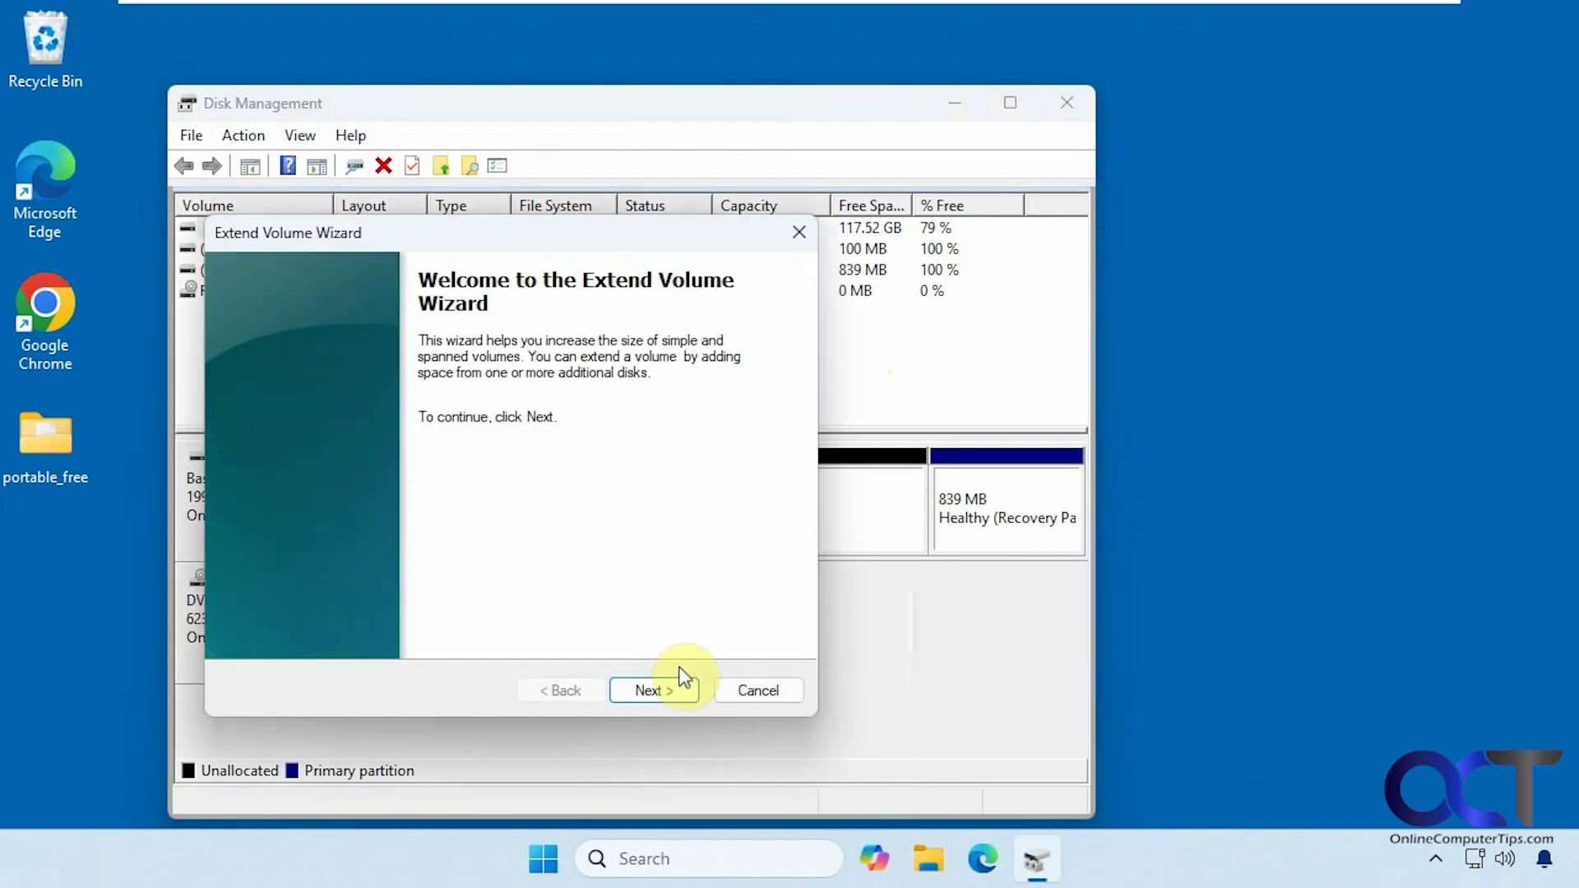
click(672, 689)
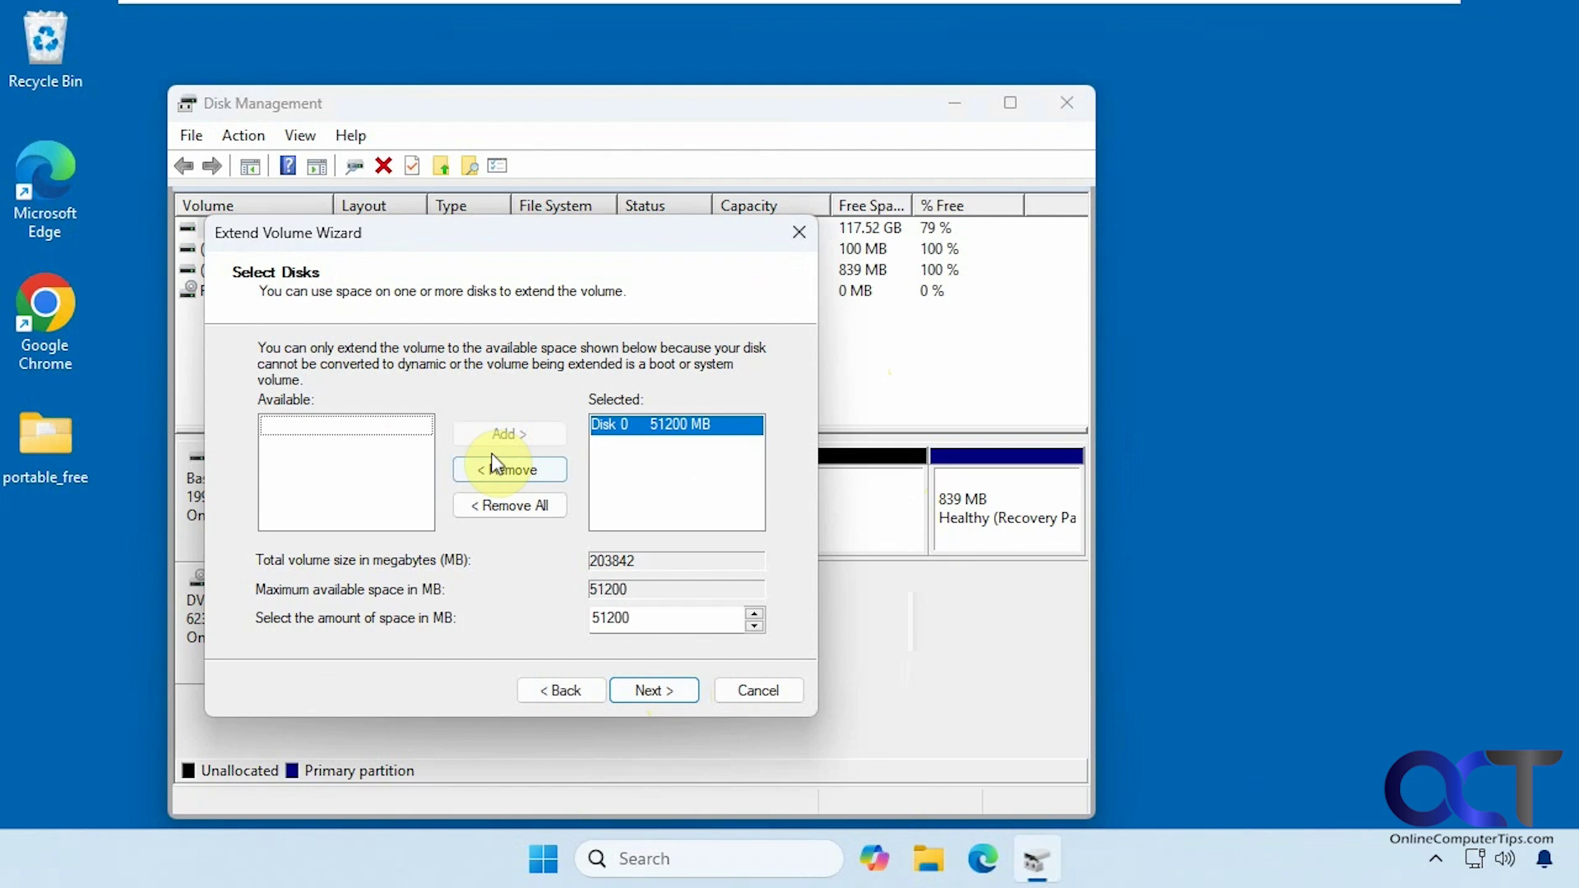
click(680, 696)
click(678, 693)
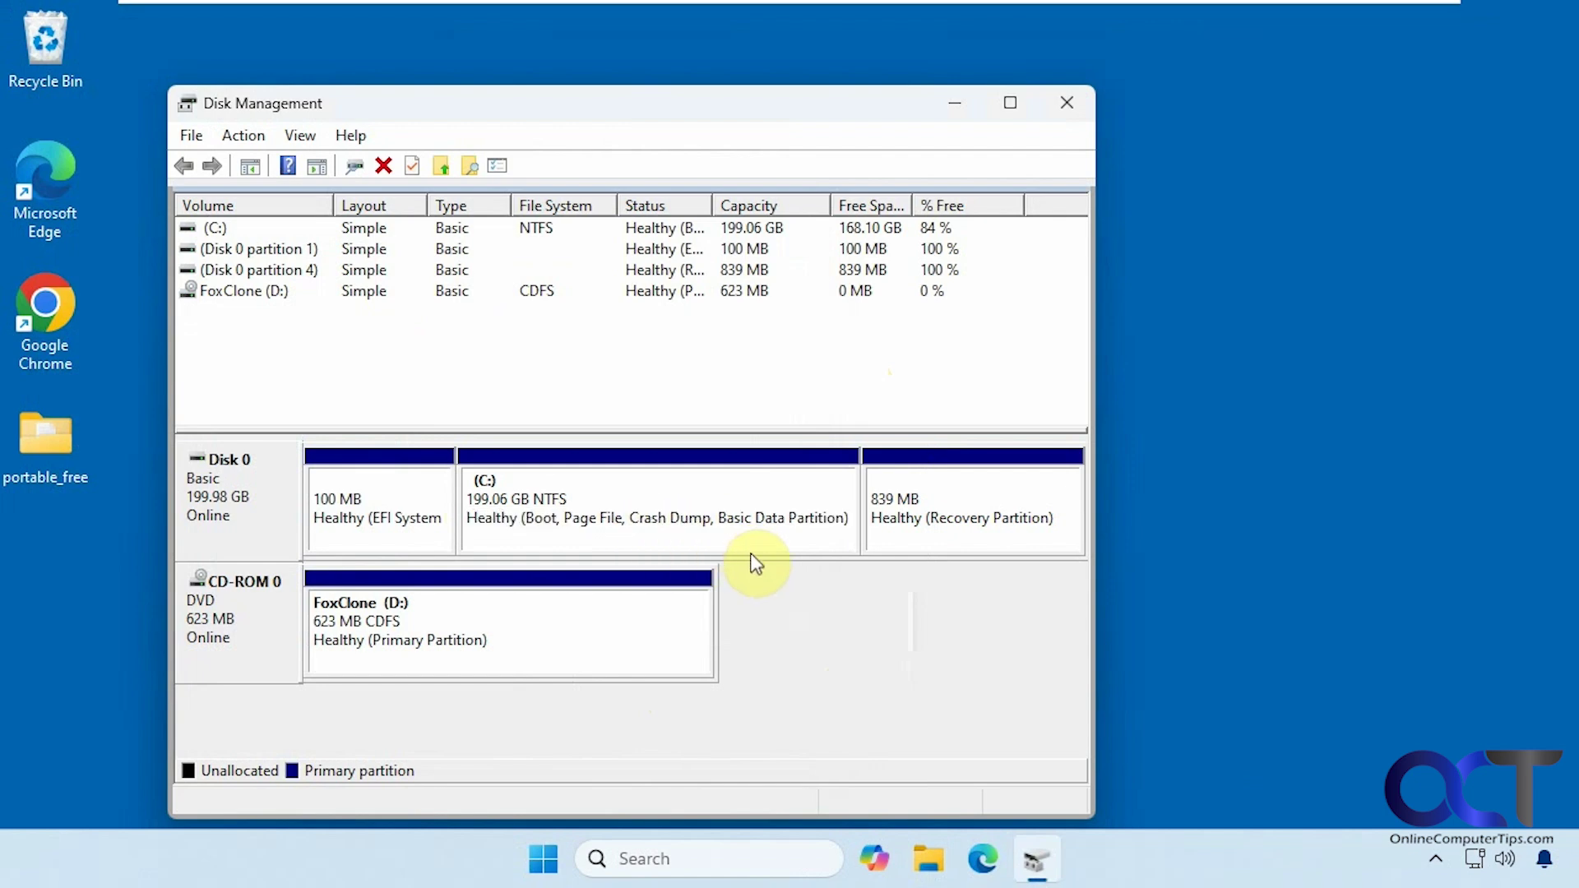
click(931, 863)
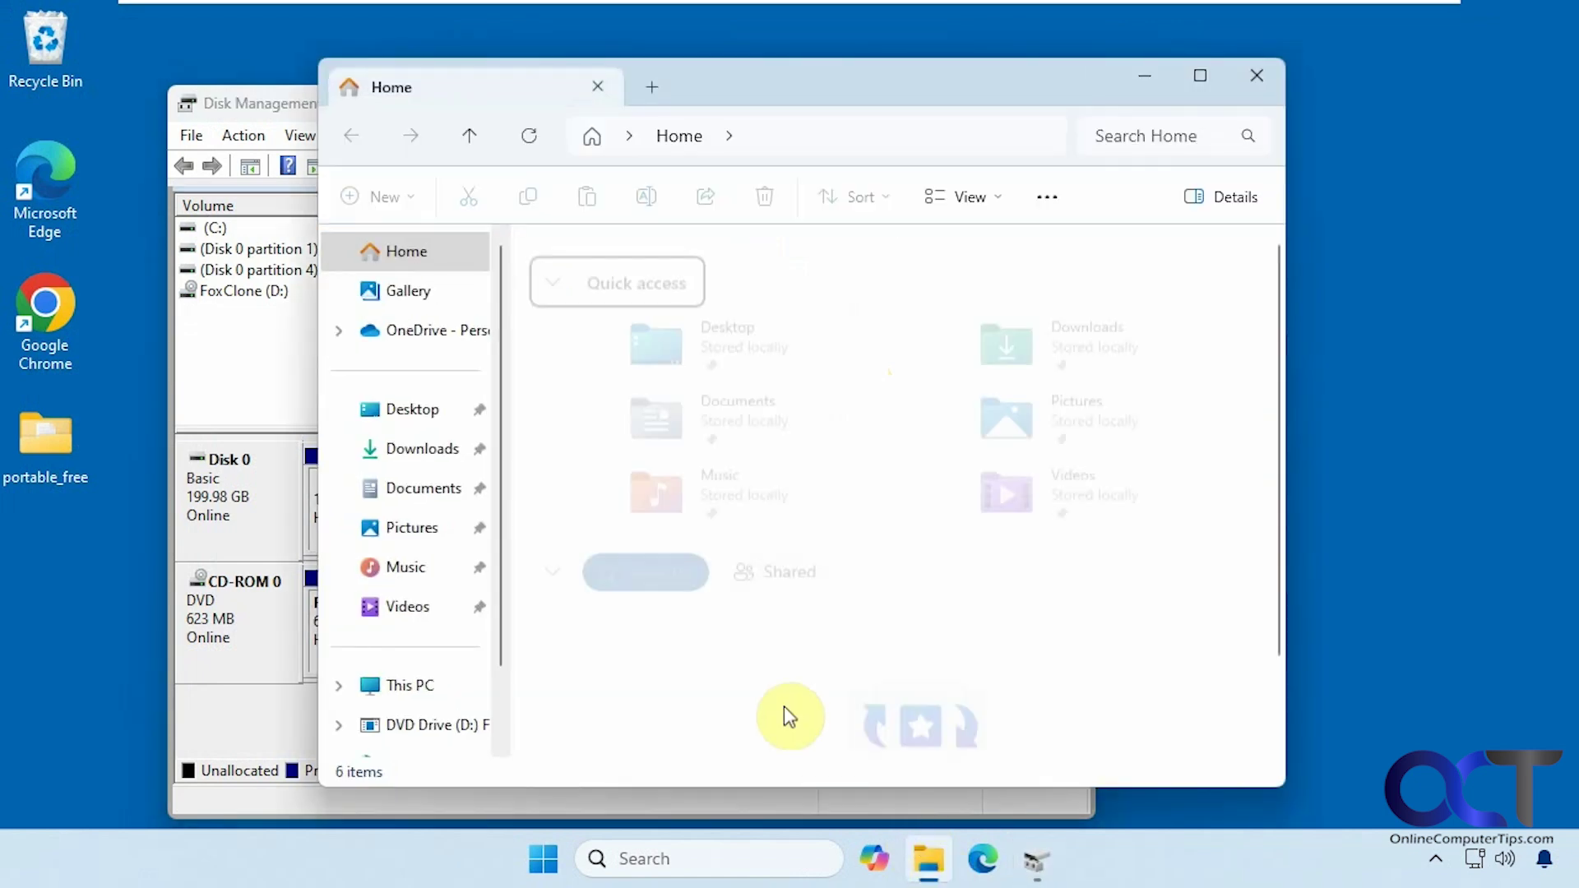
click(411, 686)
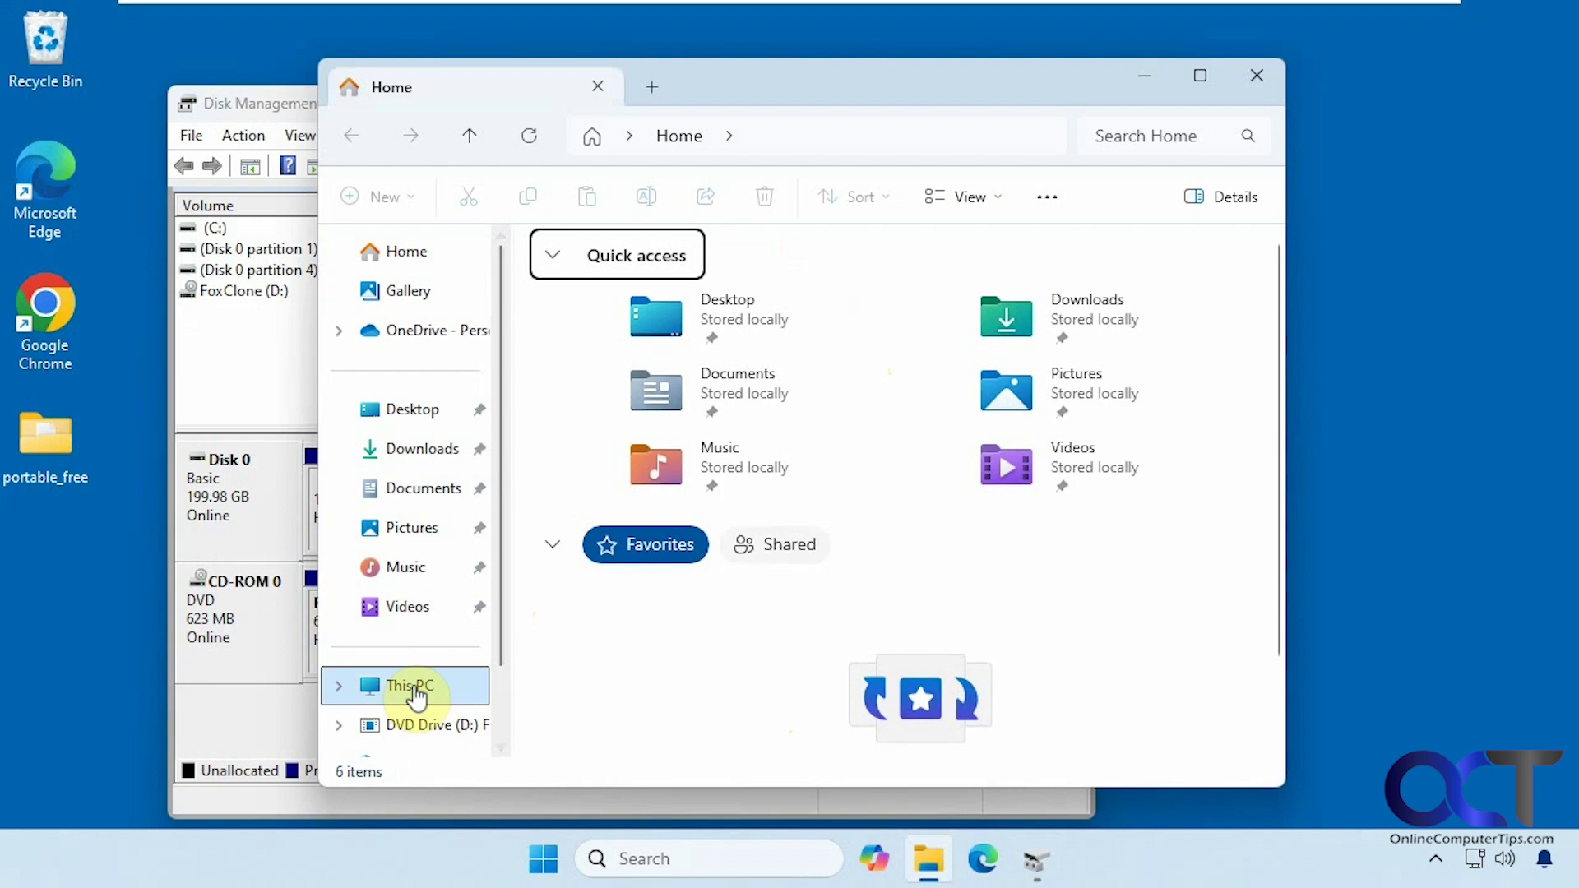
click(734, 327)
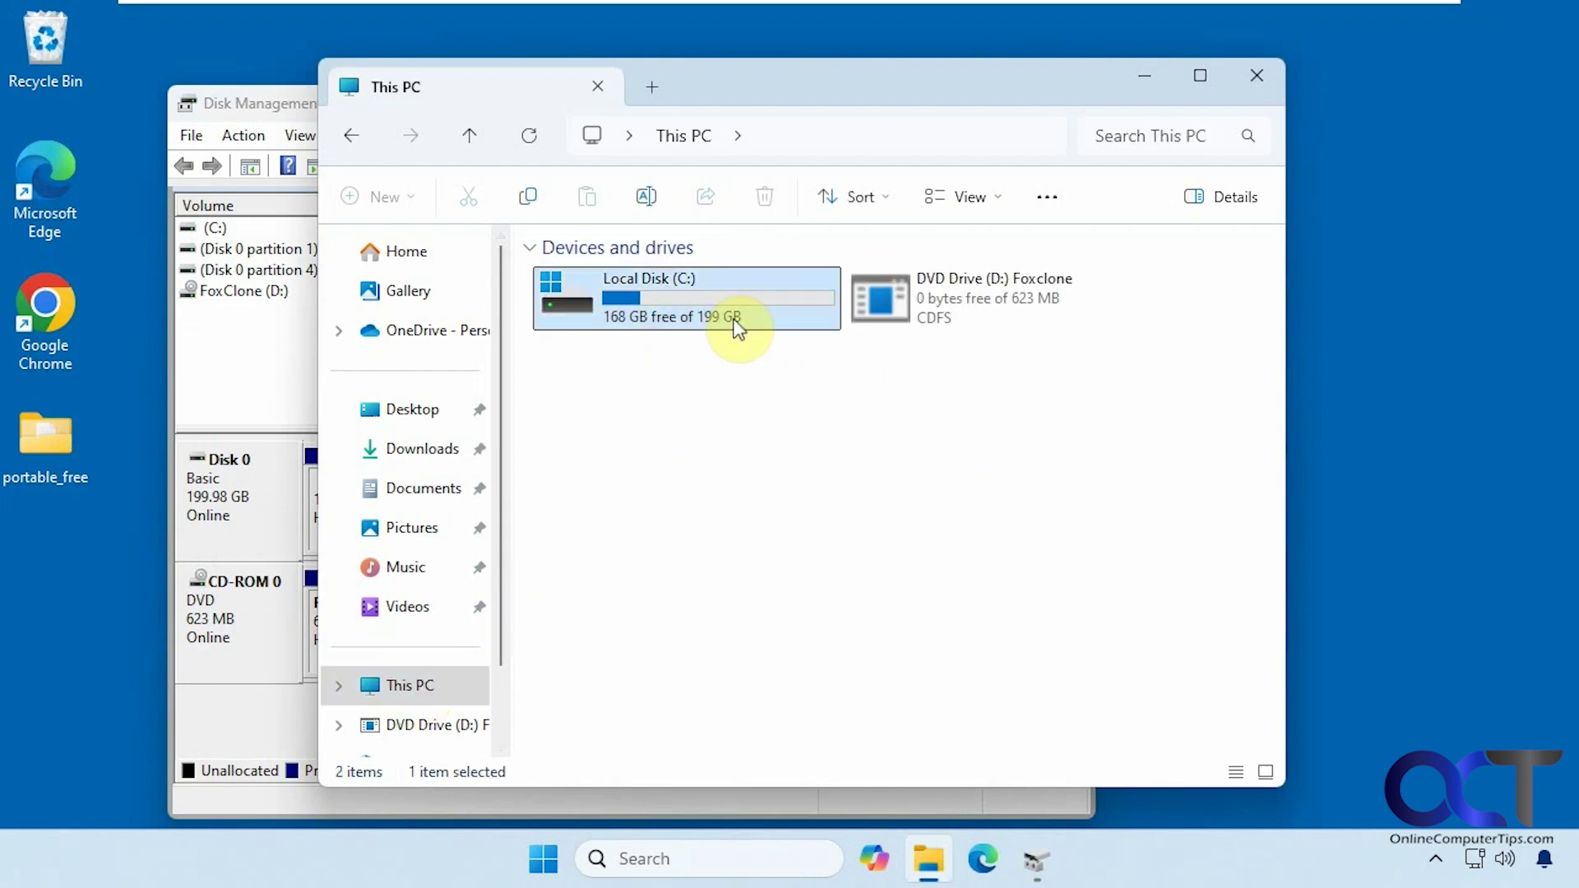
click(1242, 82)
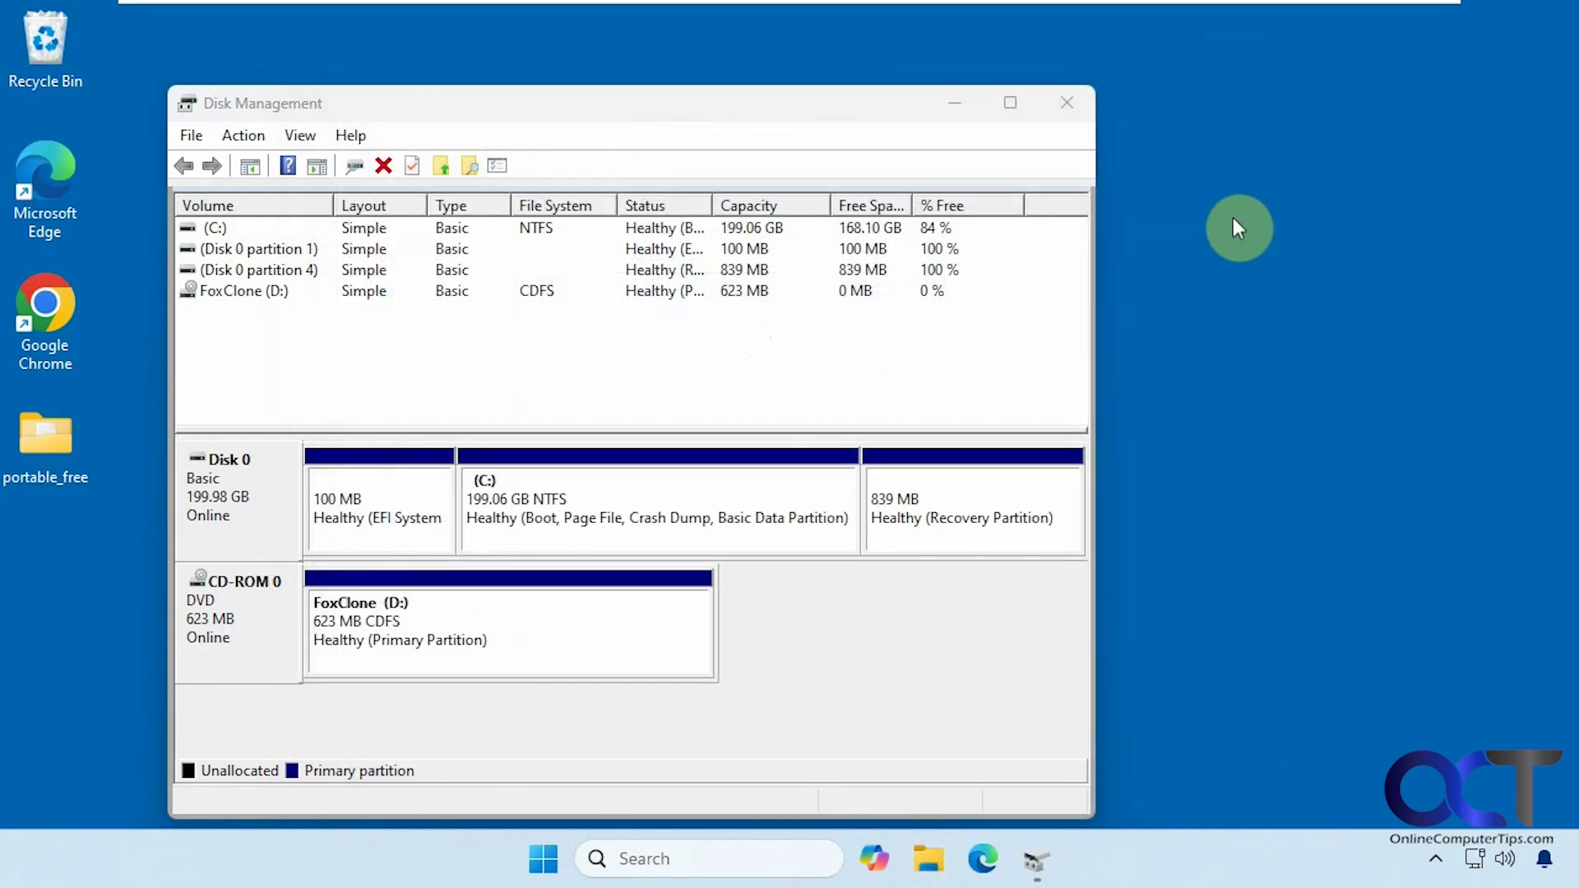